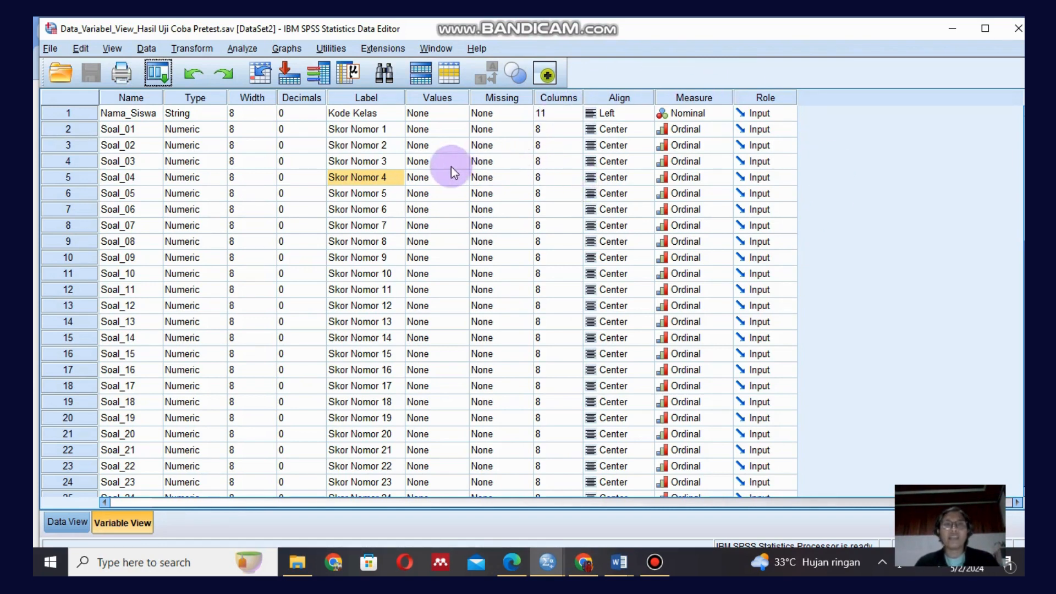
Start a bivariate correlation analysis, reset its previous settings, and add all the score variables from the source list for correlation.
click(244, 48)
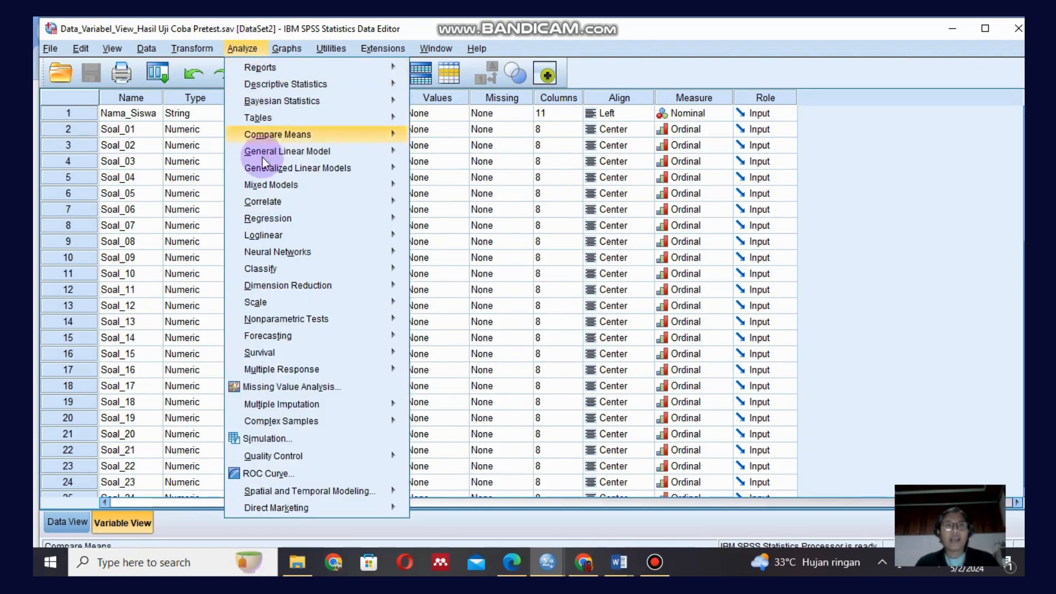
mouse_move(262, 202)
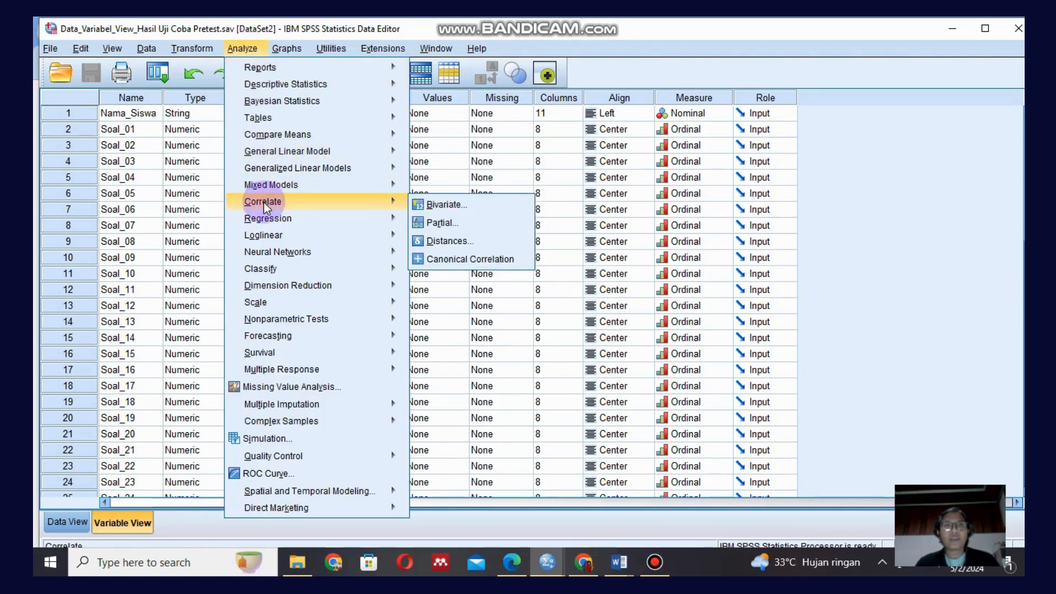
click(441, 204)
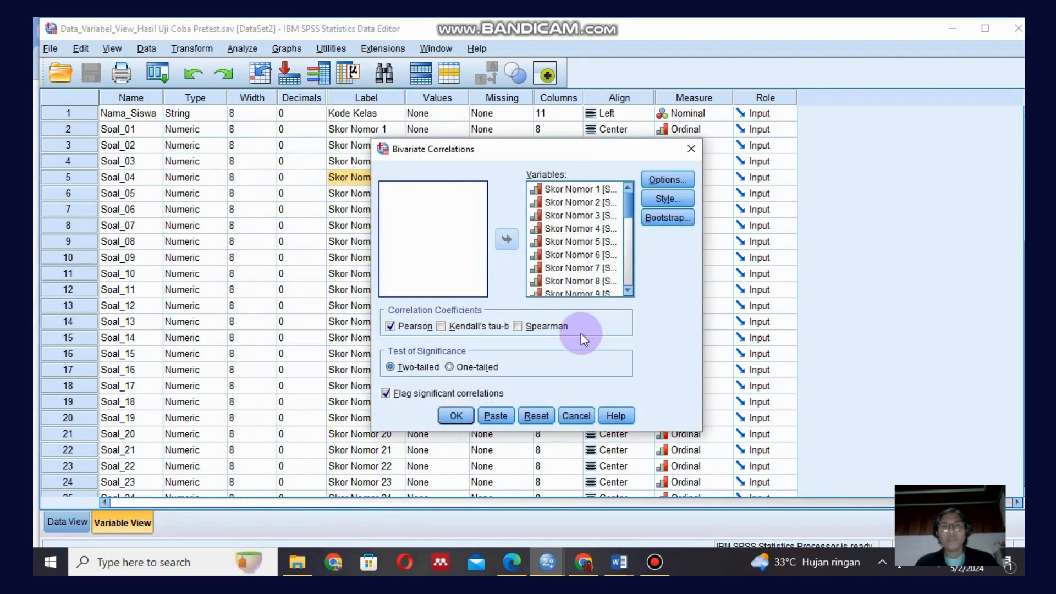
click(533, 416)
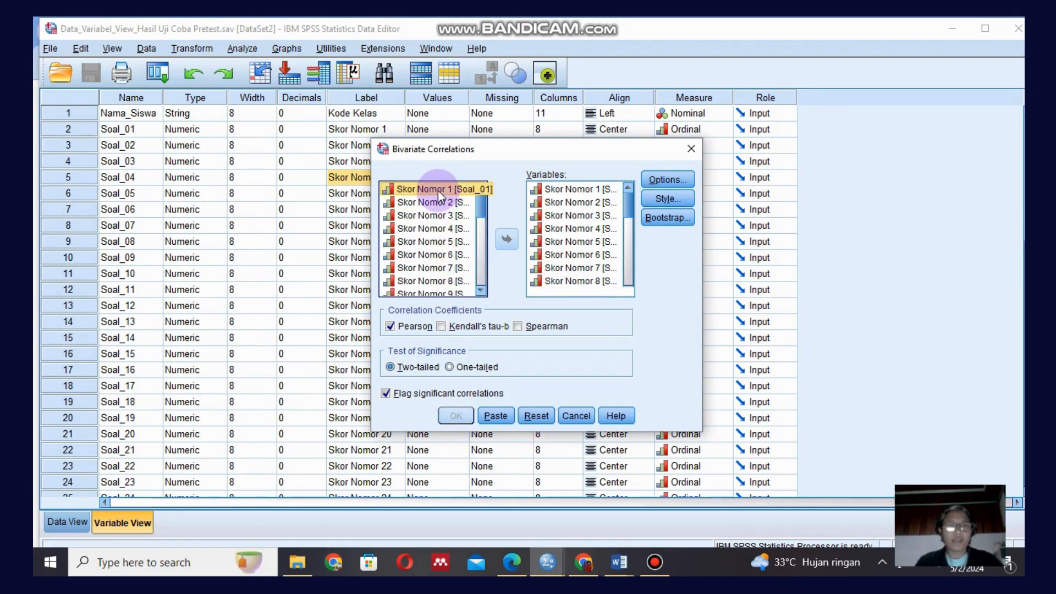
key(ctrl+a)
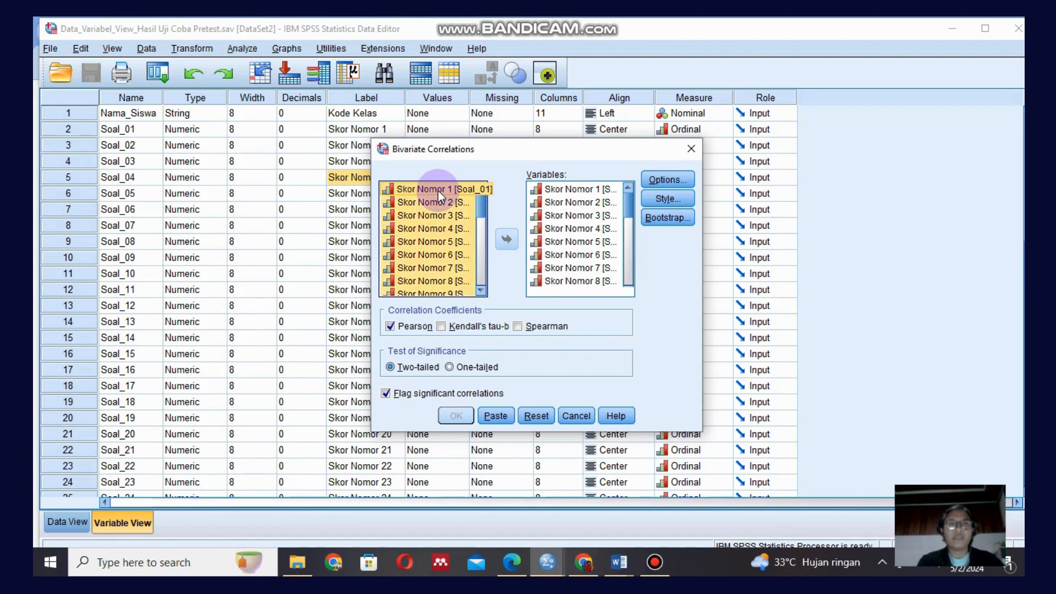
click(505, 242)
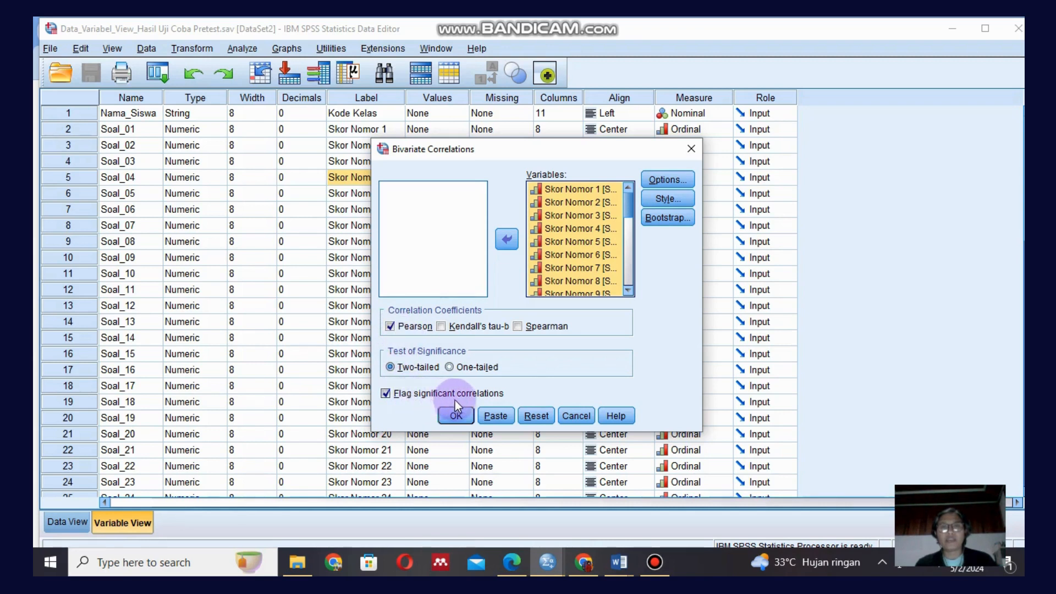
Review and accept the default correlation options, and run the two-tailed Pearson correlation with significant correlations flagged.
click(665, 179)
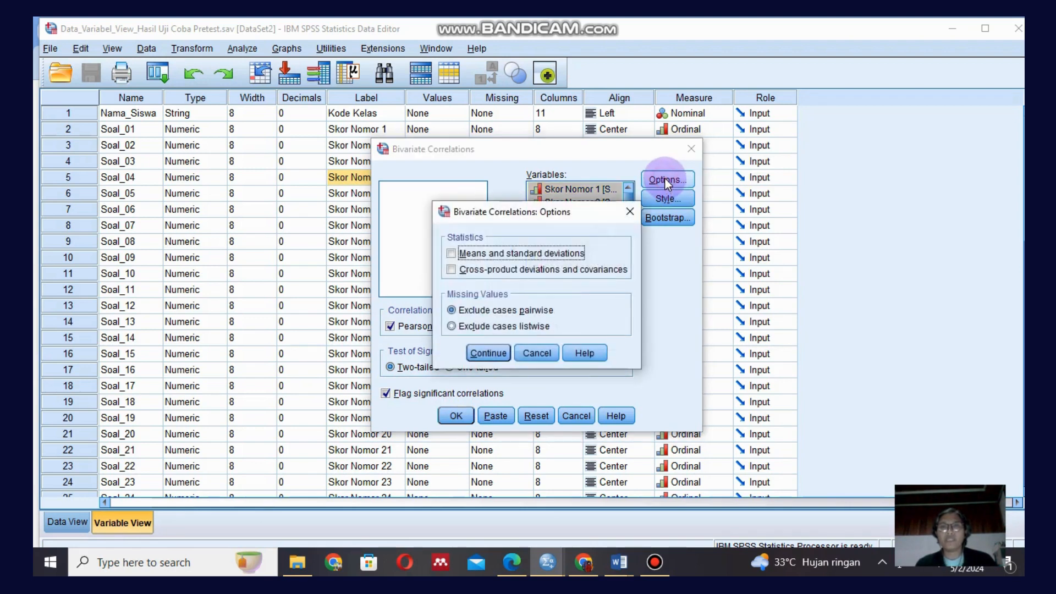
click(483, 354)
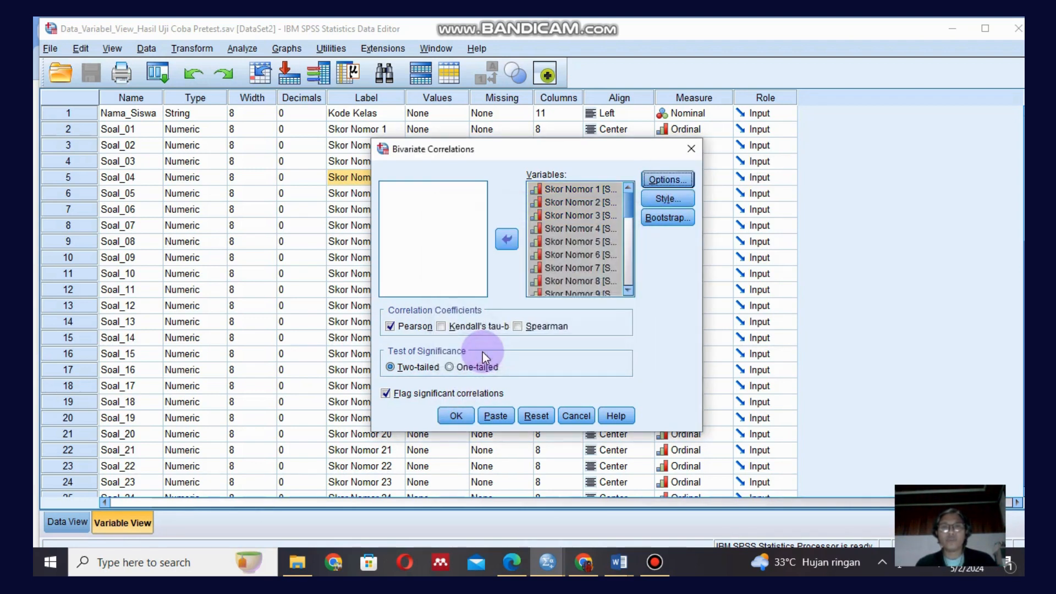
click(451, 417)
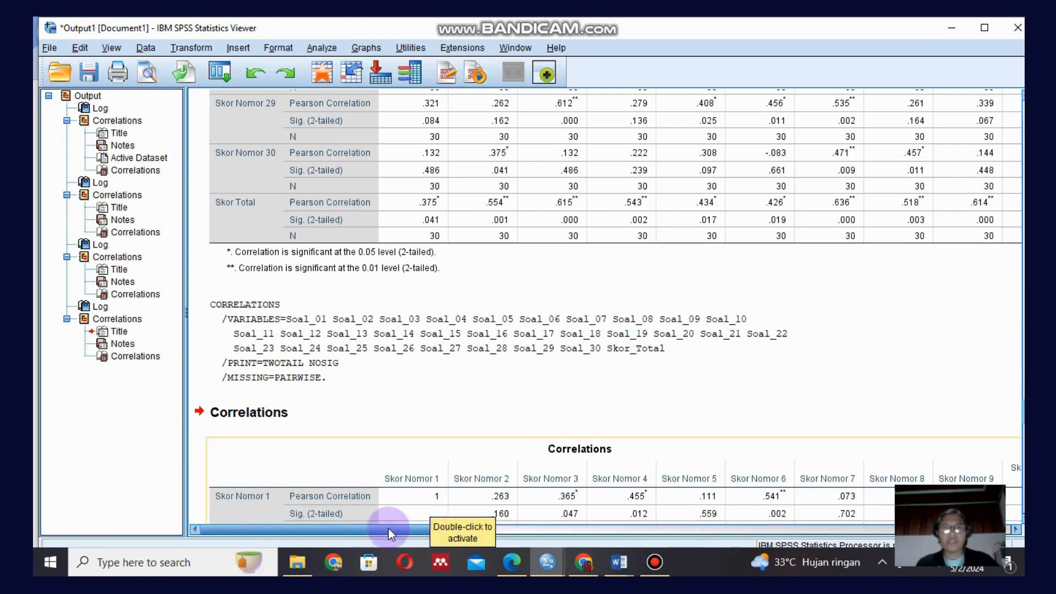
Examine the Skor Total column of the newly generated Correlations table for each question's coefficient and significance.
drag(387, 526, 915, 526)
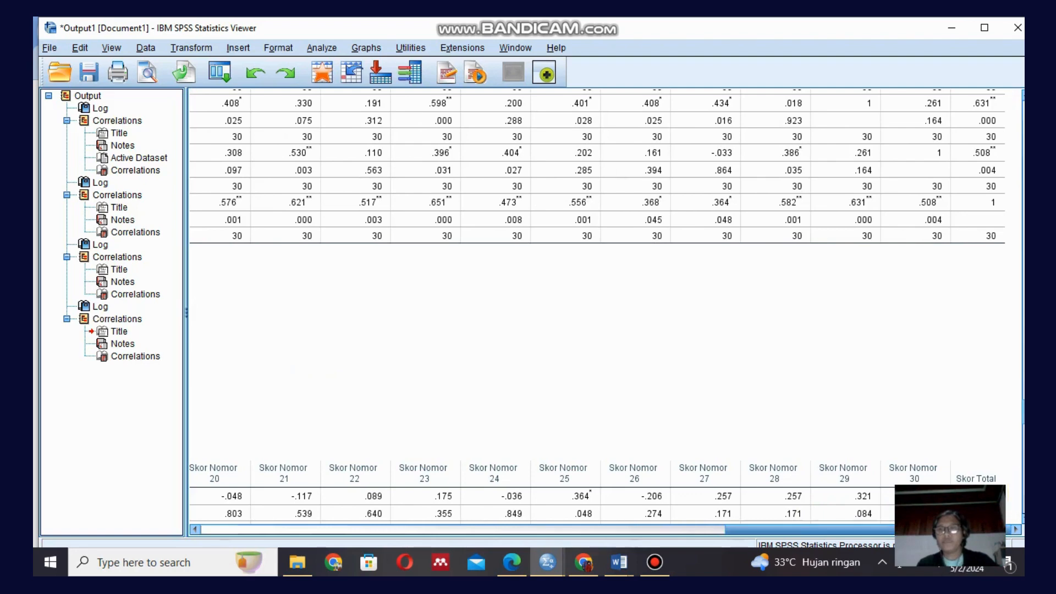
scroll(605, 307, down, 10)
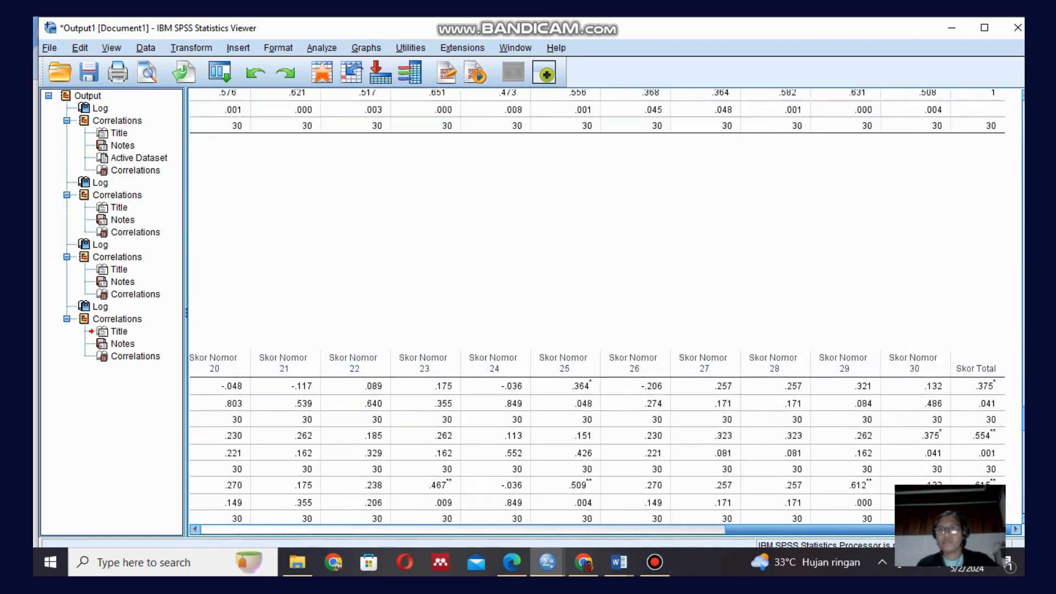
scroll(597, 358, down, 3)
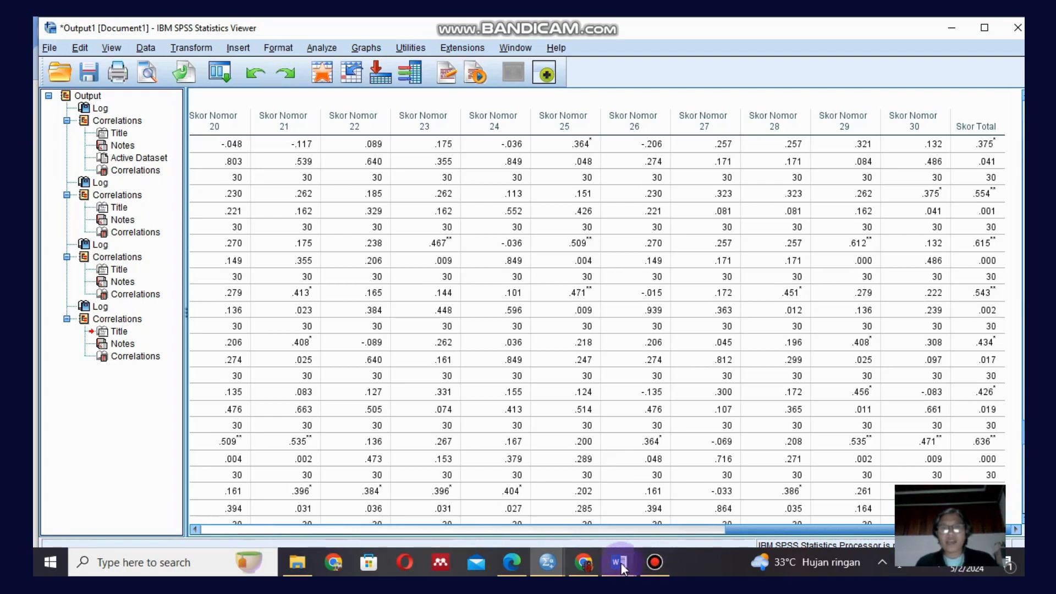
Switch to the R Tabel document in Word and examine the r table's title, df = n - 2 column and significance level headings.
mouse_move(622, 563)
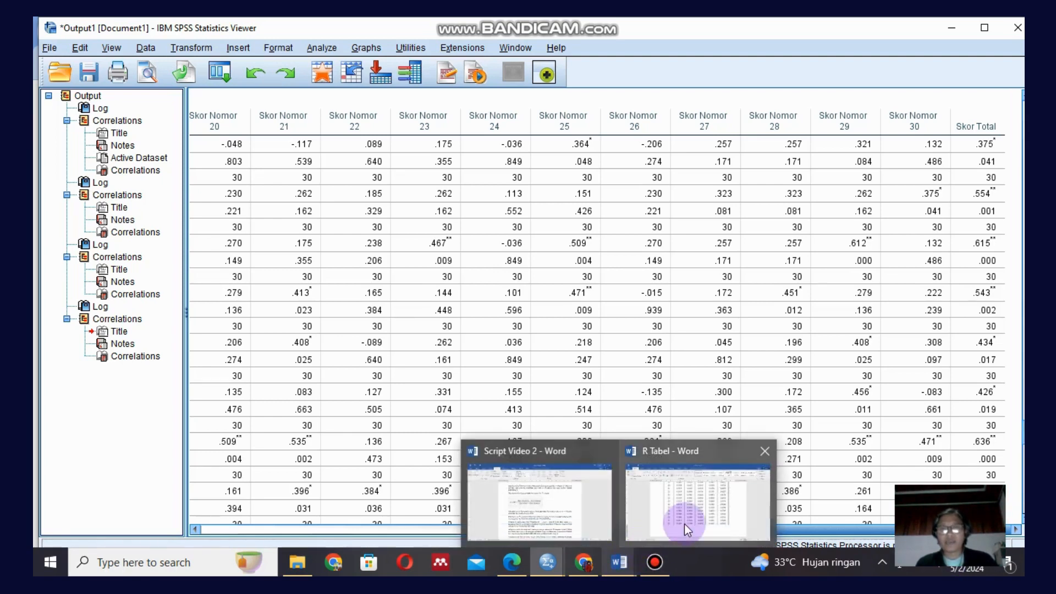
click(685, 523)
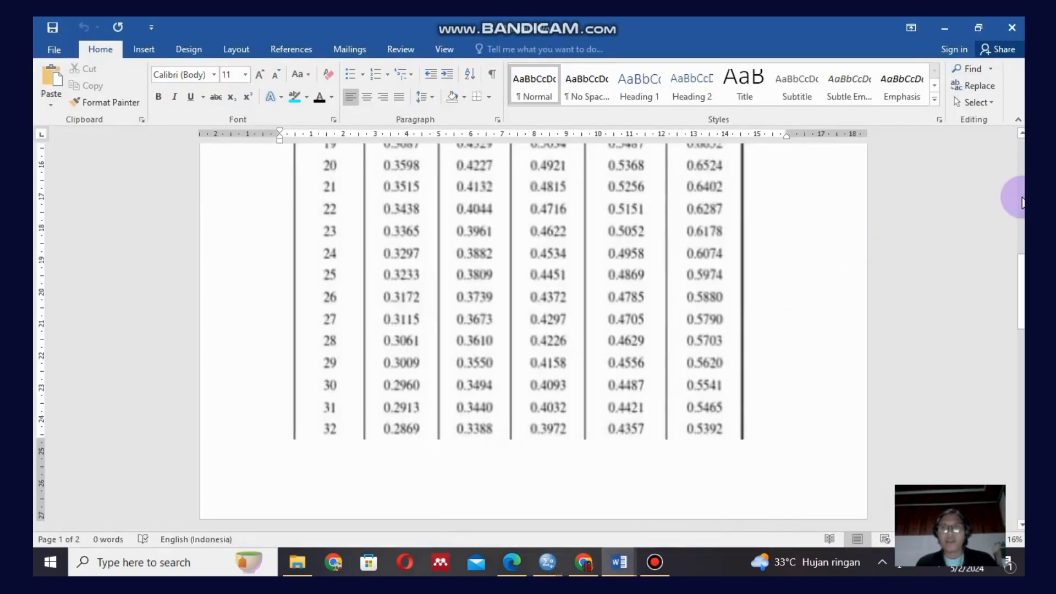
click(1021, 135)
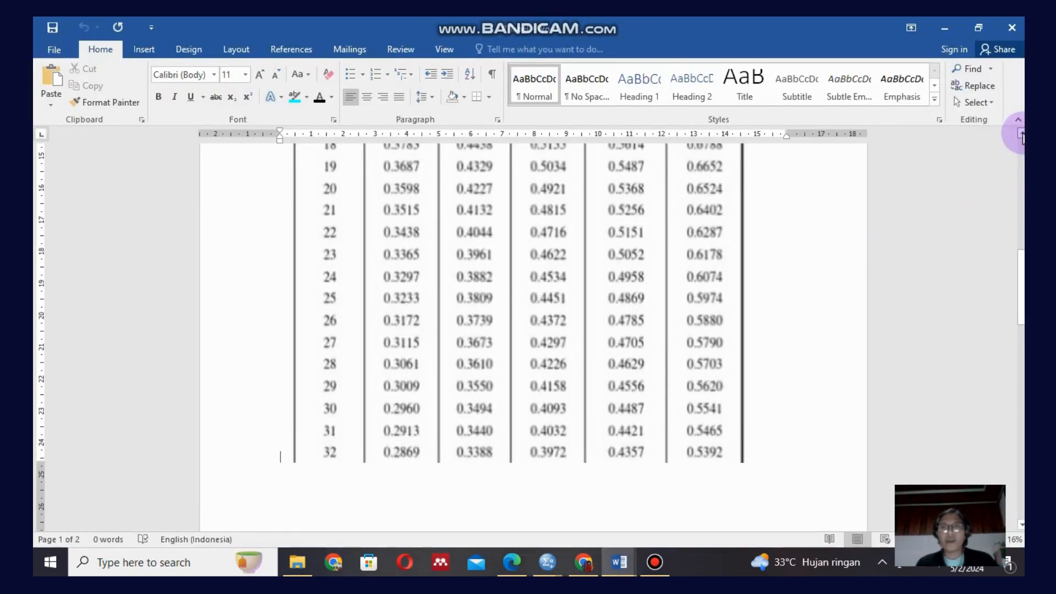
click(1022, 134)
click(1021, 134)
click(1021, 134)
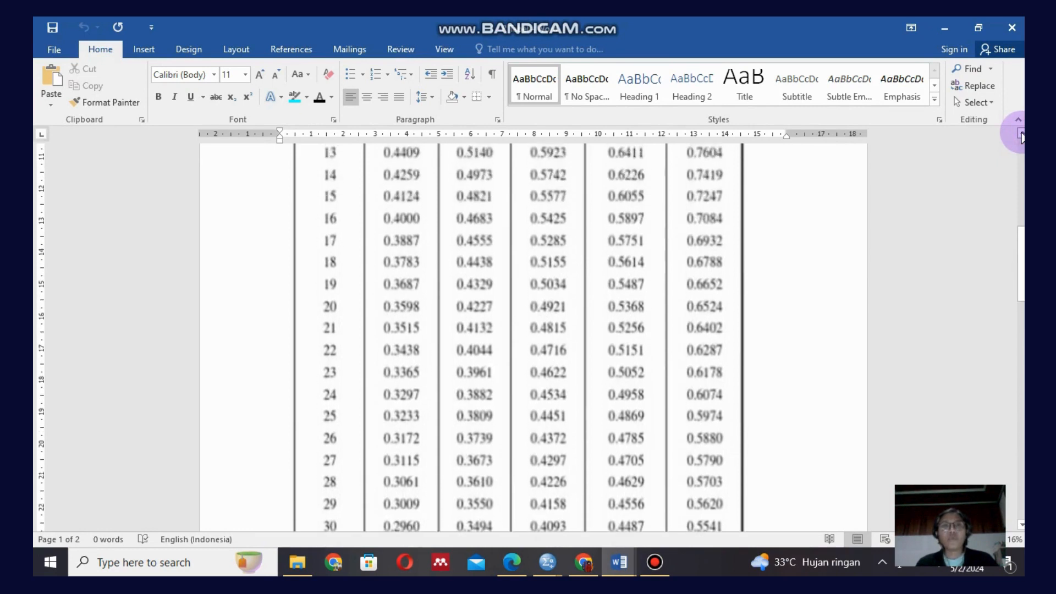
click(1022, 134)
click(1022, 135)
click(1022, 134)
click(1022, 135)
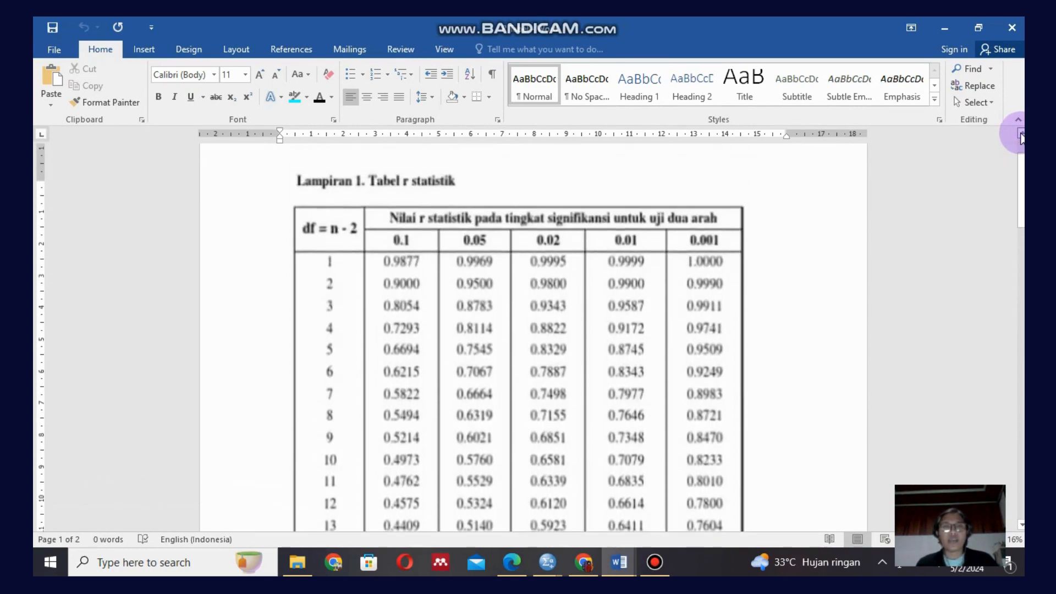
click(1022, 134)
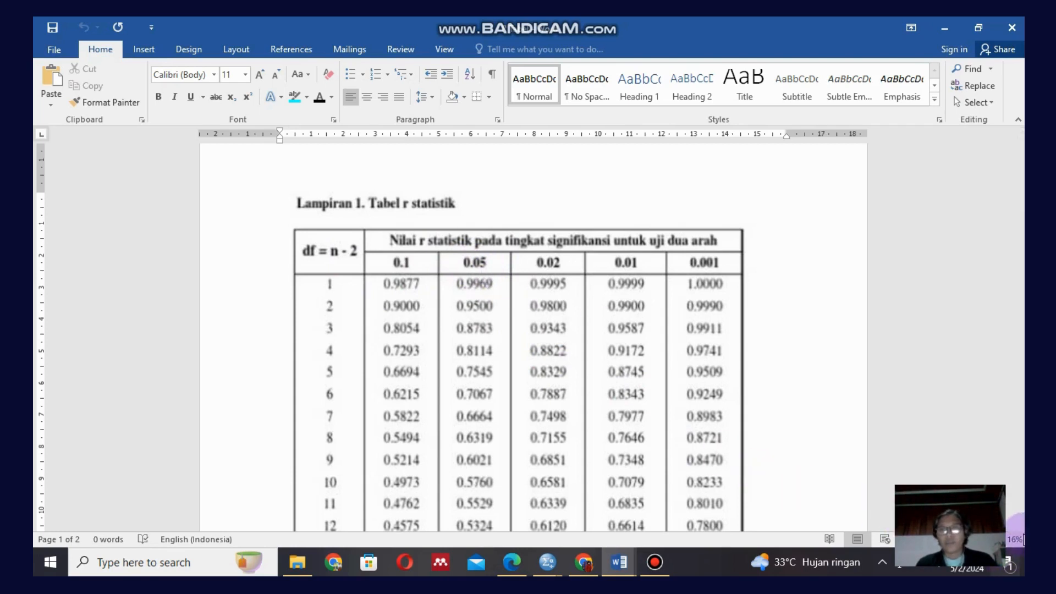
Look up the critical r values in the table row for df 28.
click(1021, 526)
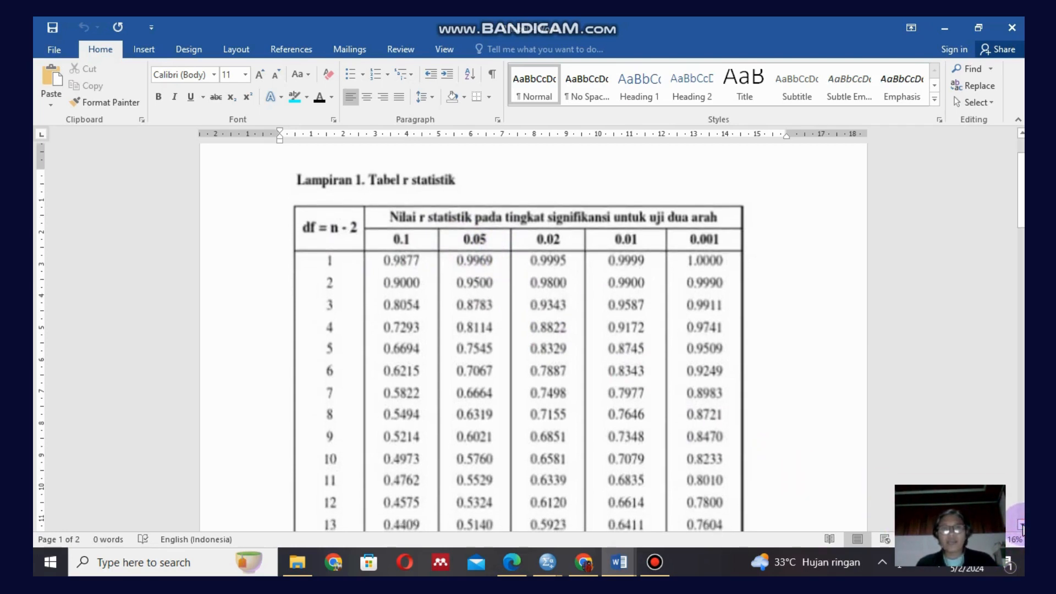
scroll(1021, 528, down, 5)
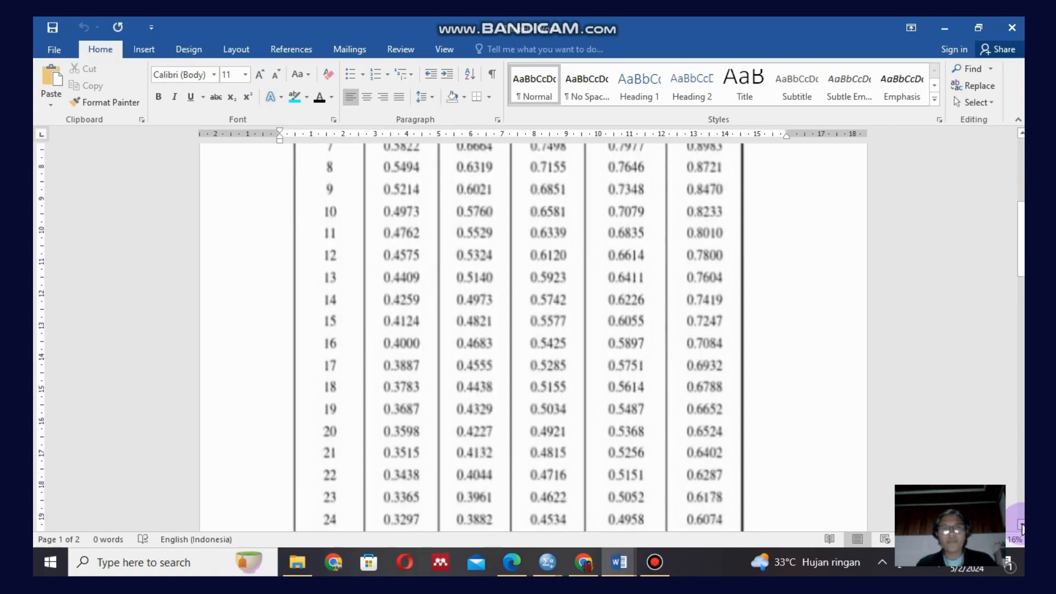
scroll(1022, 528, down, 4)
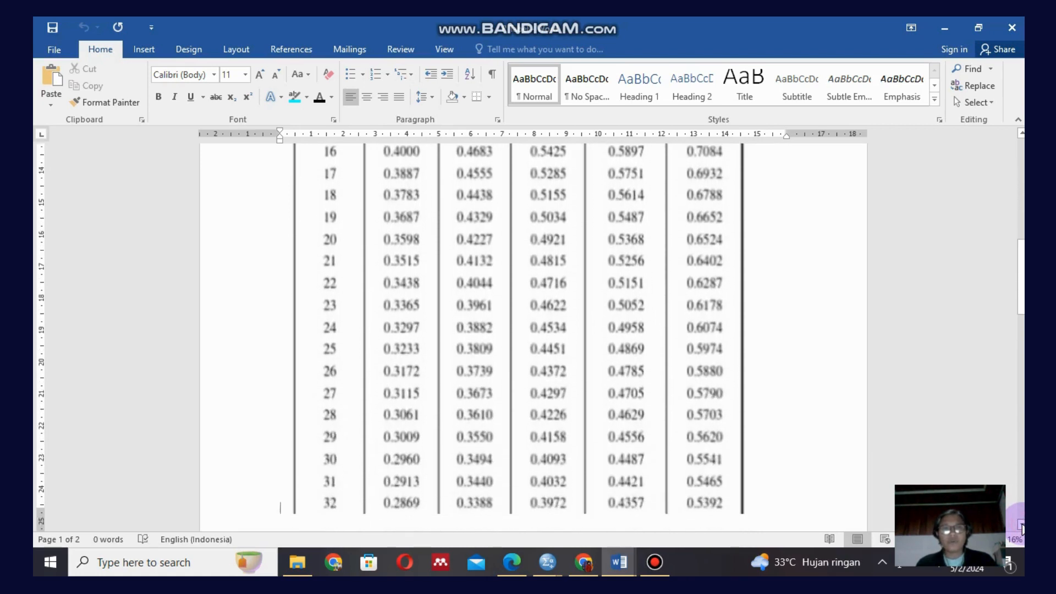
scroll(1021, 529, down, 1)
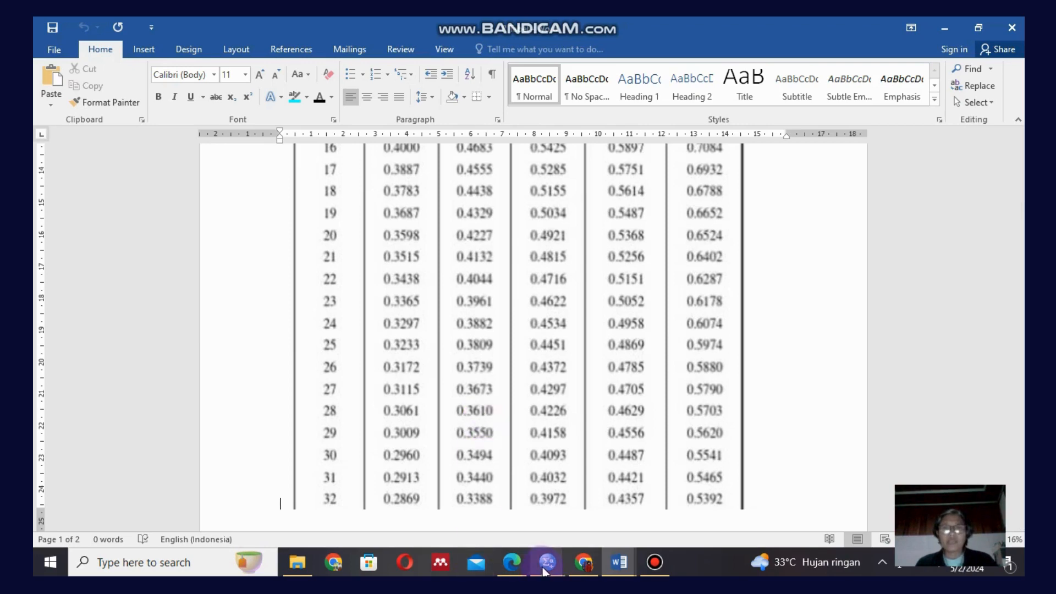
Switch back to the SPSS Output1 window to review the correlations, and bring up the Hasil Uji Coba Pretest data editor for DataSet2.
mouse_move(546, 567)
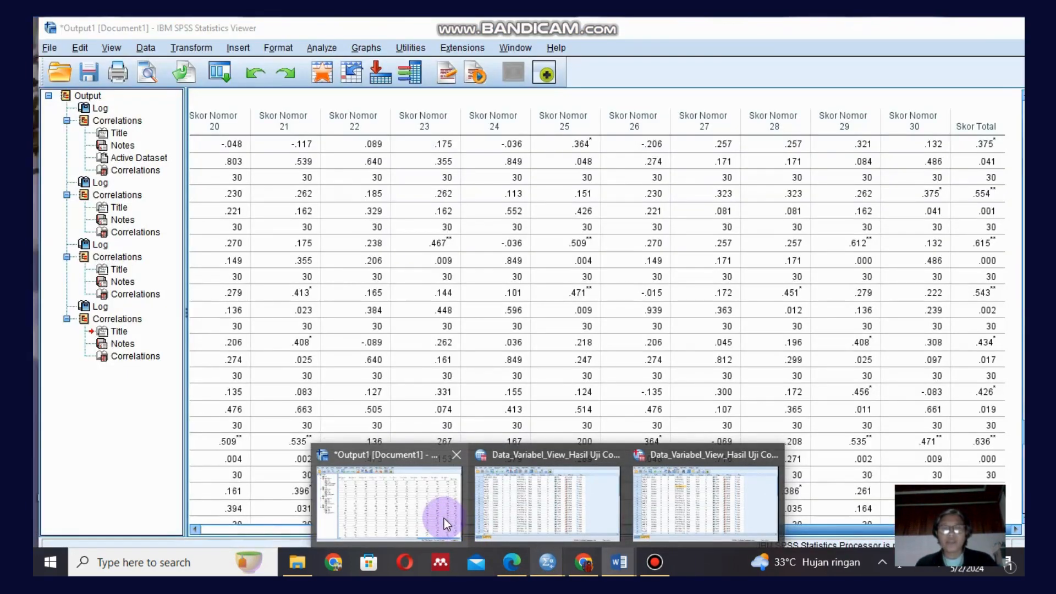
click(444, 519)
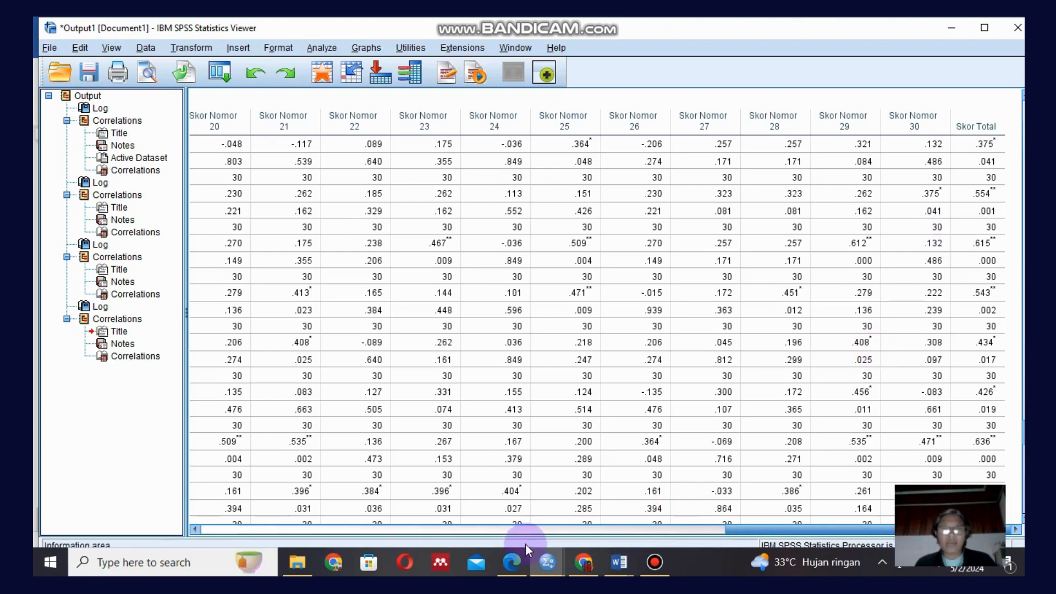
mouse_move(547, 564)
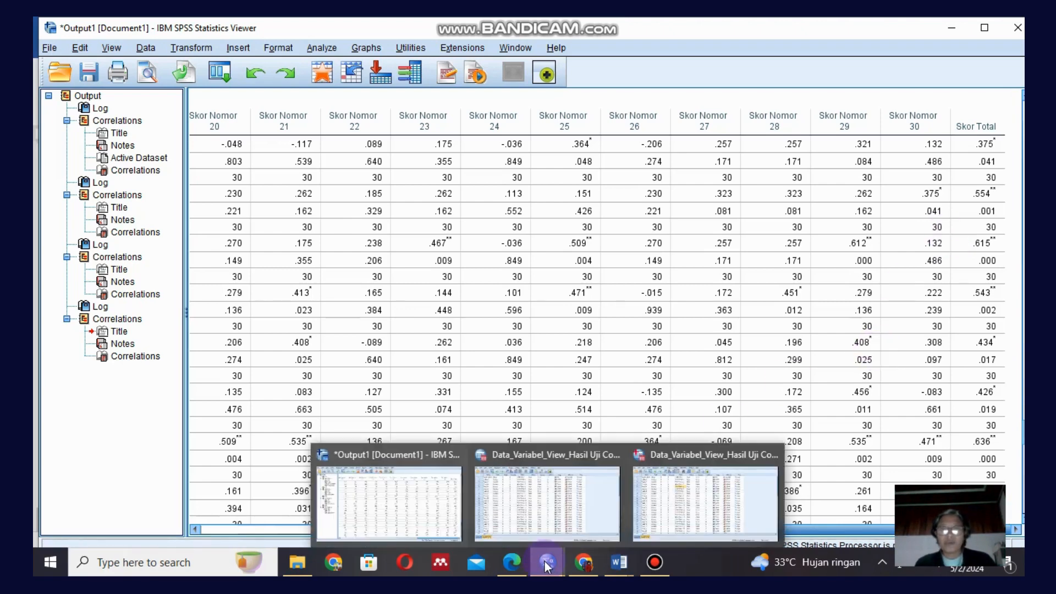
click(665, 529)
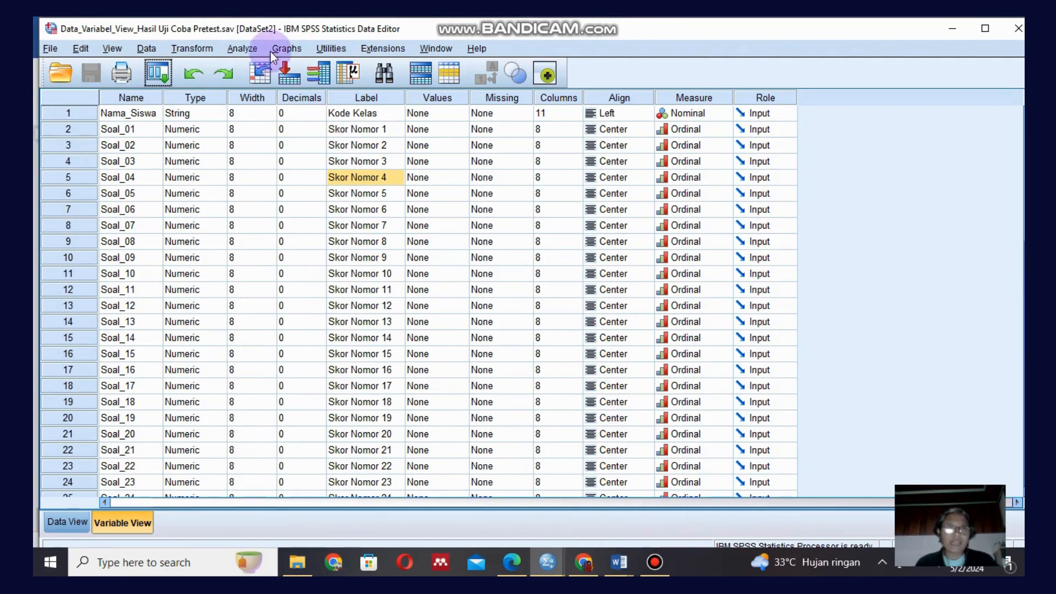
click(242, 47)
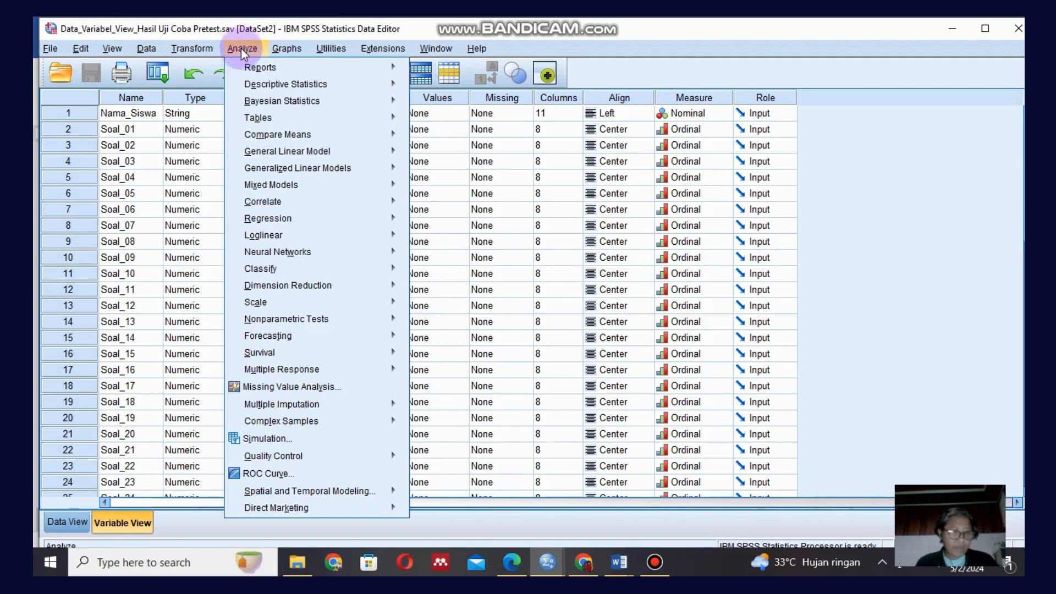
mouse_move(254, 86)
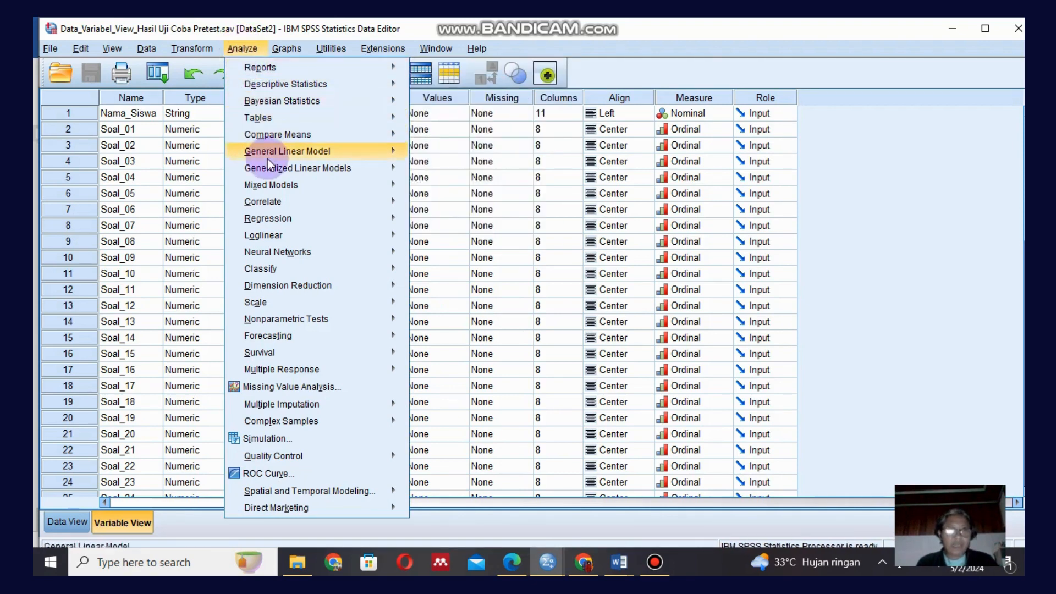
mouse_move(282, 291)
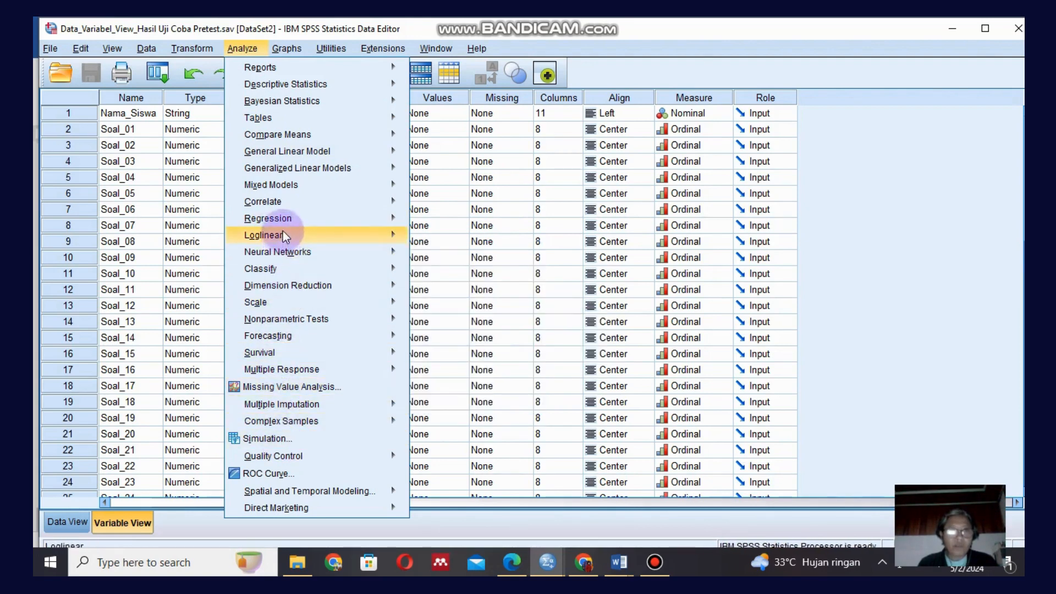
mouse_move(292, 175)
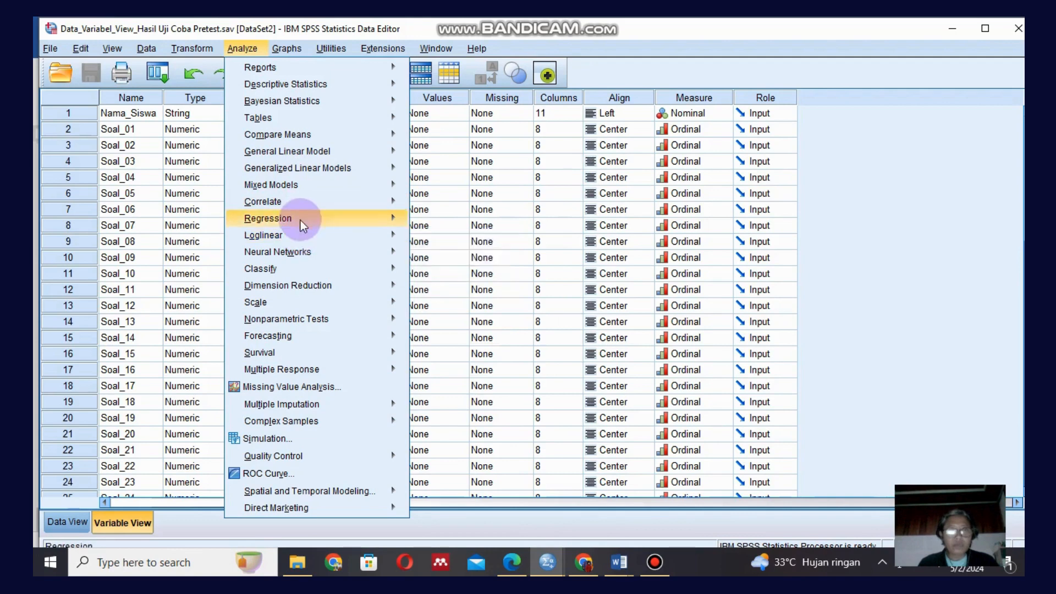
mouse_move(302, 220)
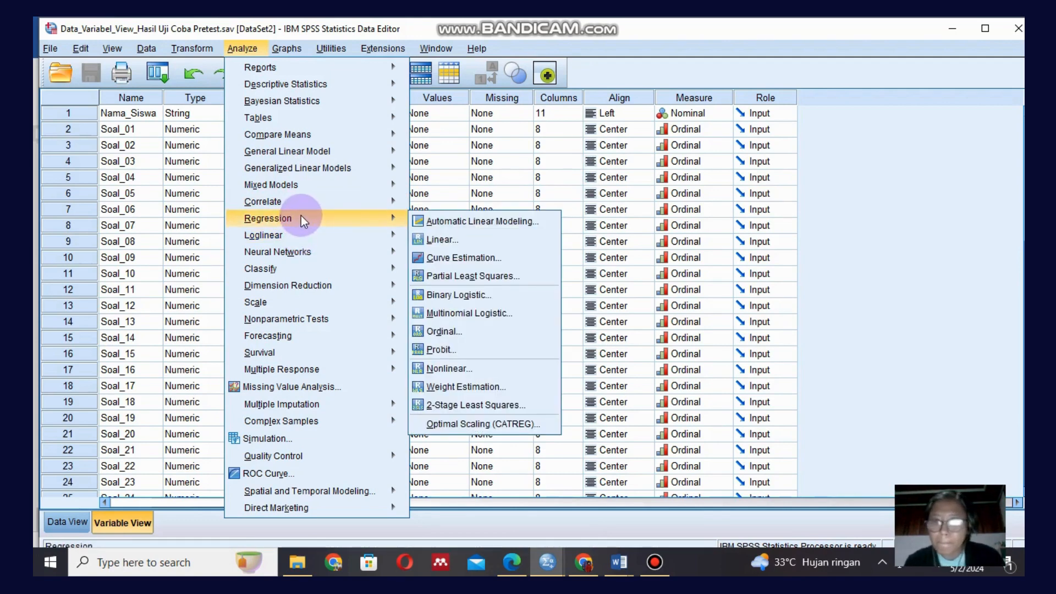
click(860, 374)
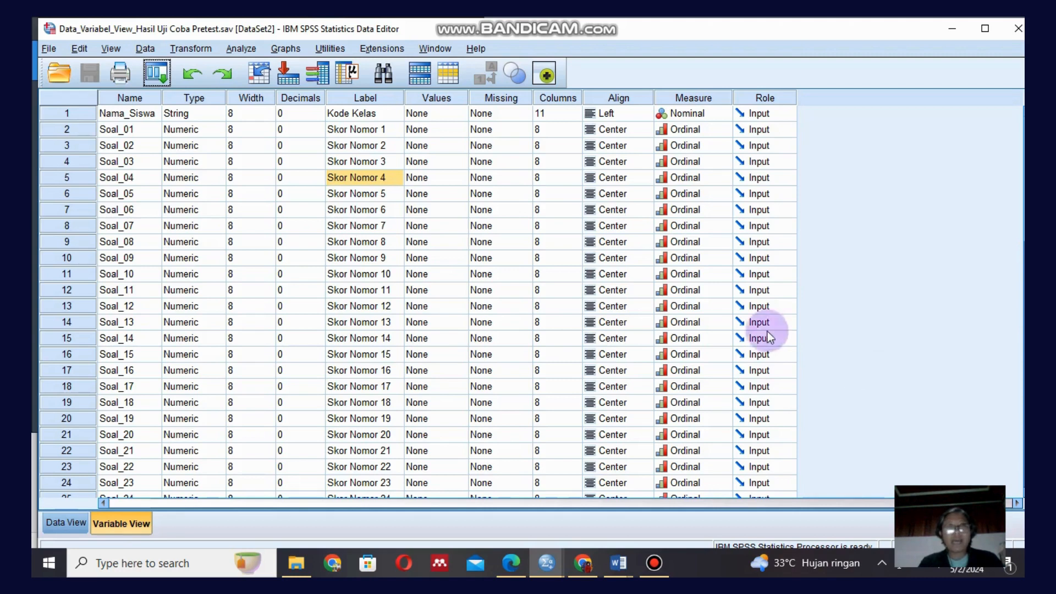
Reset the Reliability Analysis for the pretest data and add Skor Nomor 1 to Skor Nomor 30 as items, excluding Skor Total.
click(237, 51)
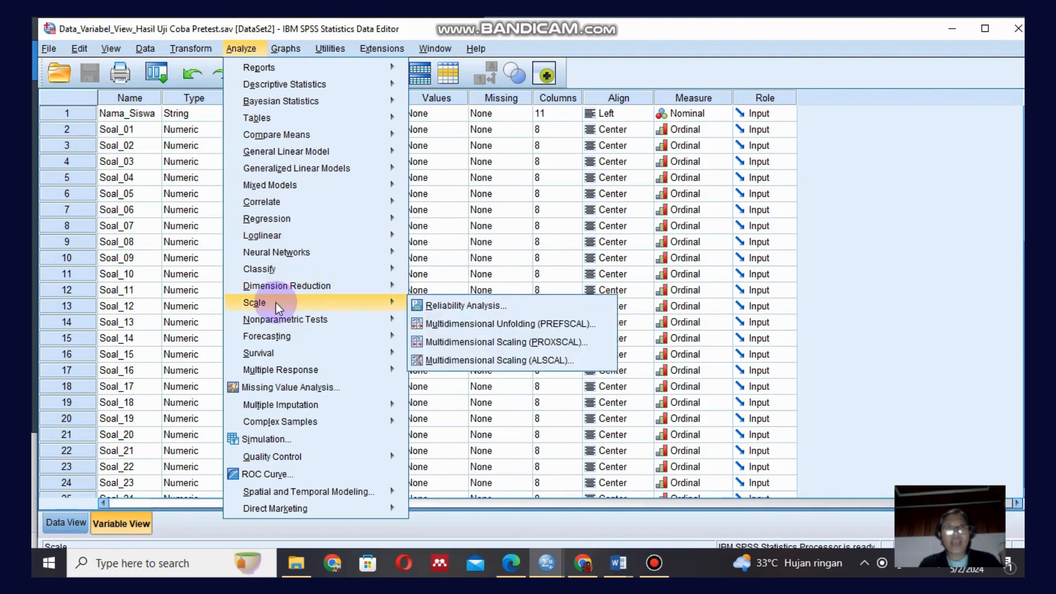
click(474, 306)
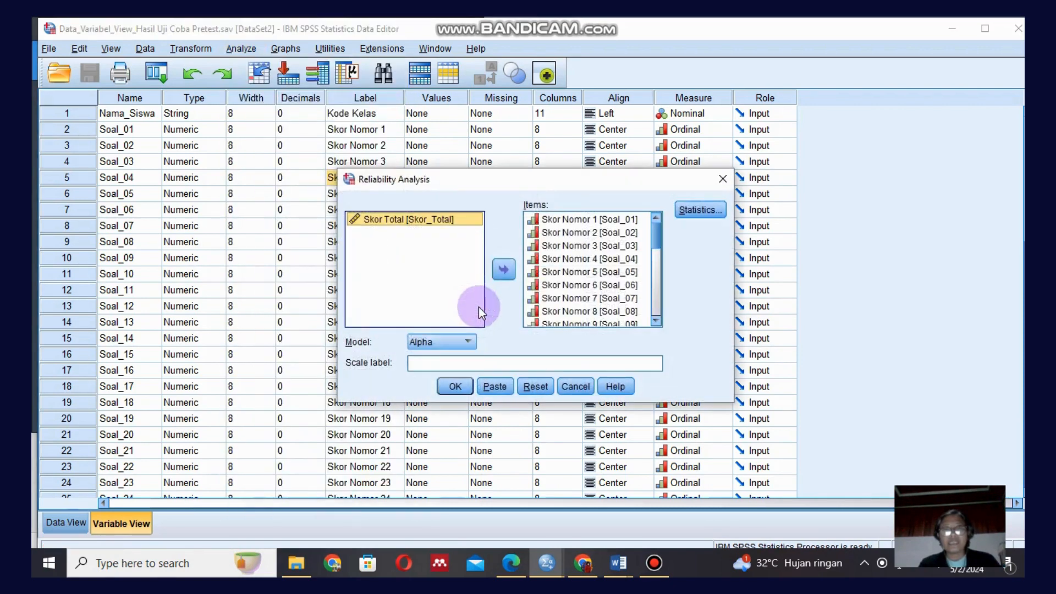
click(537, 387)
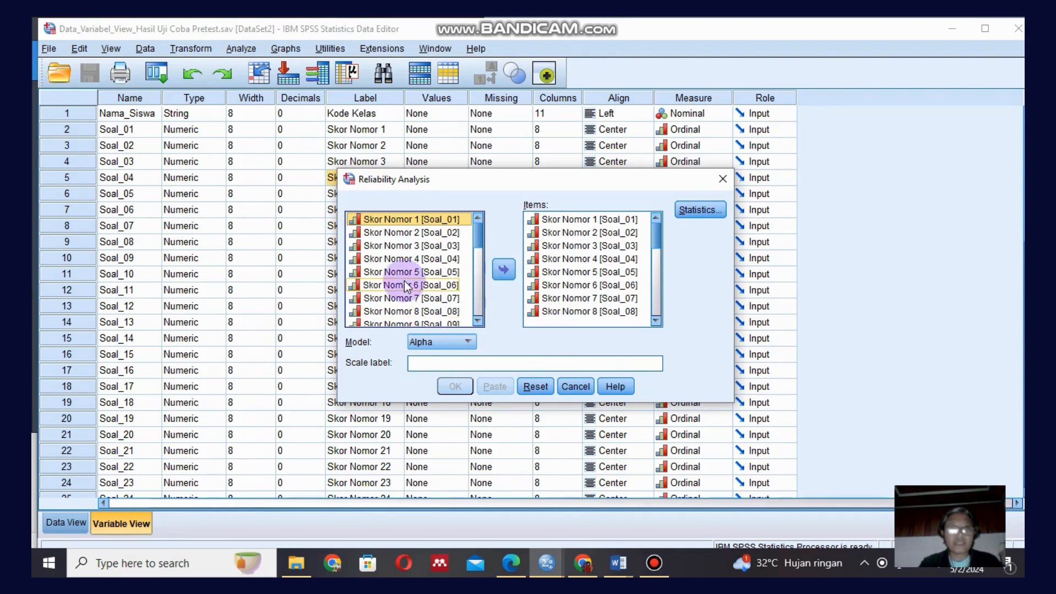
key(ctrl+a)
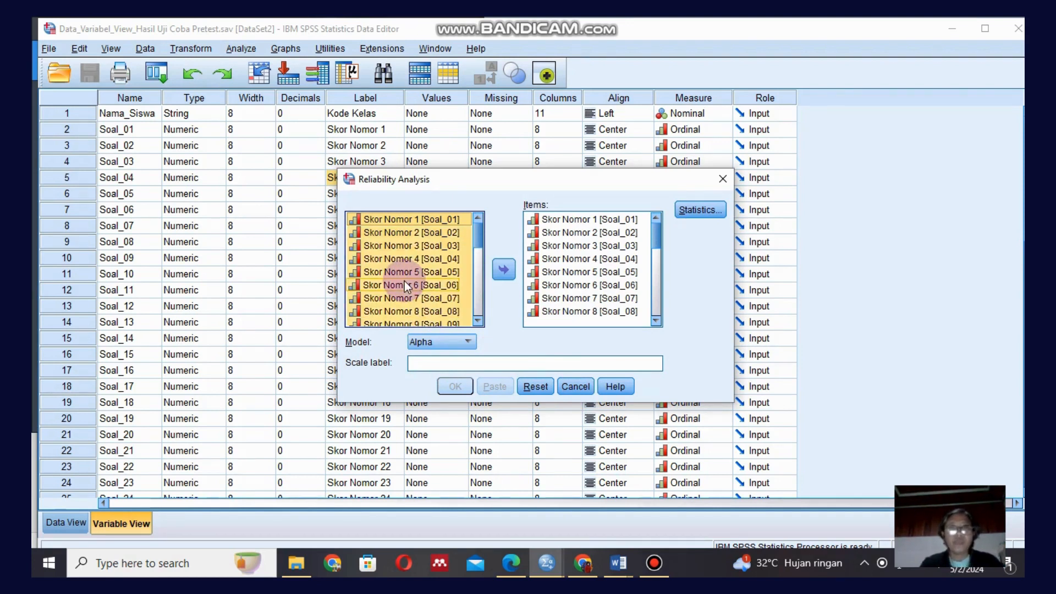
drag(479, 233, 472, 323)
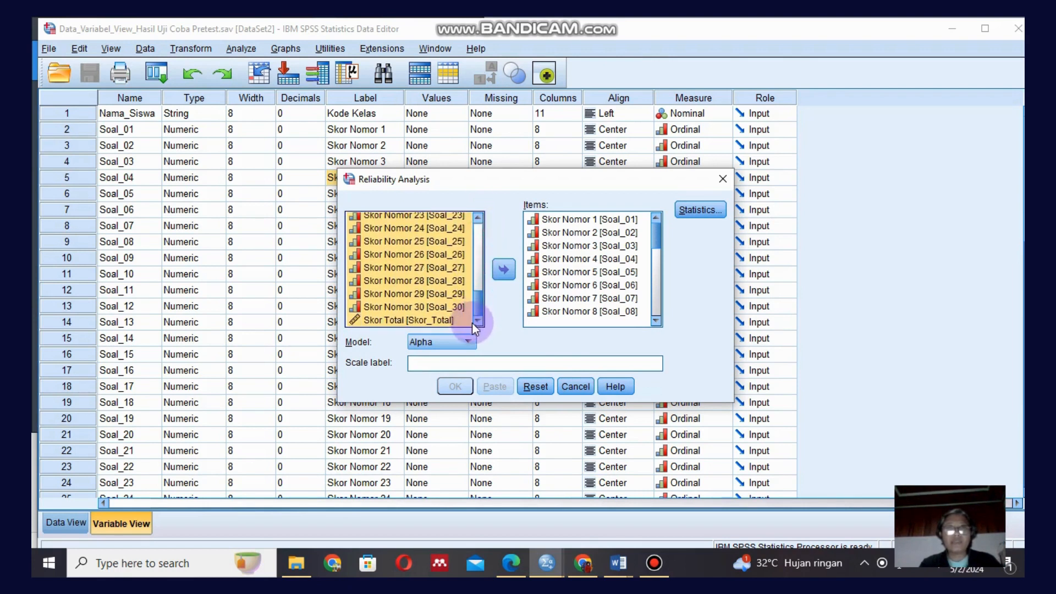
ctrl+click(428, 319)
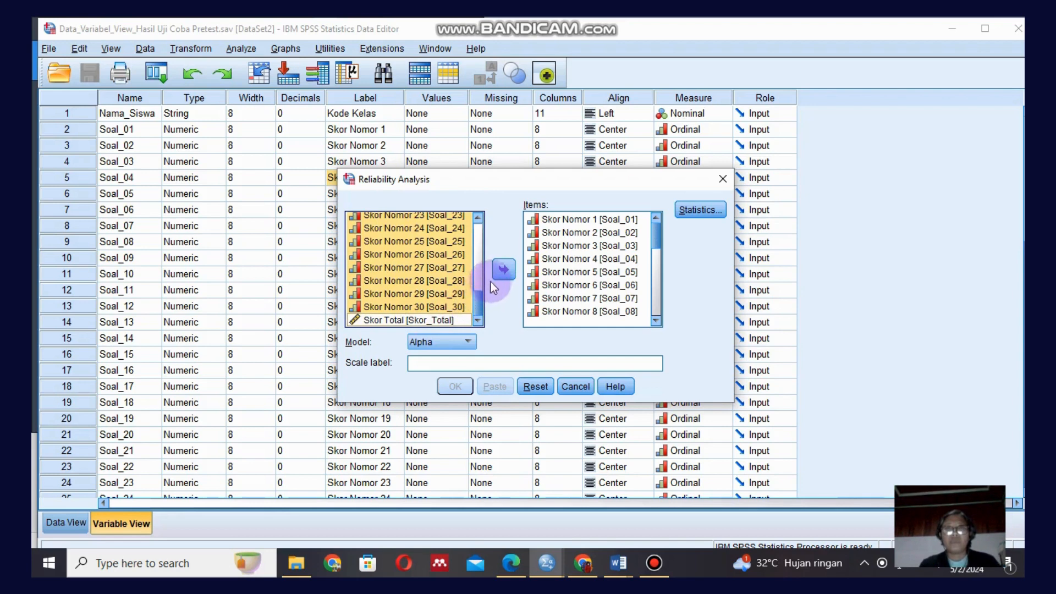
click(503, 269)
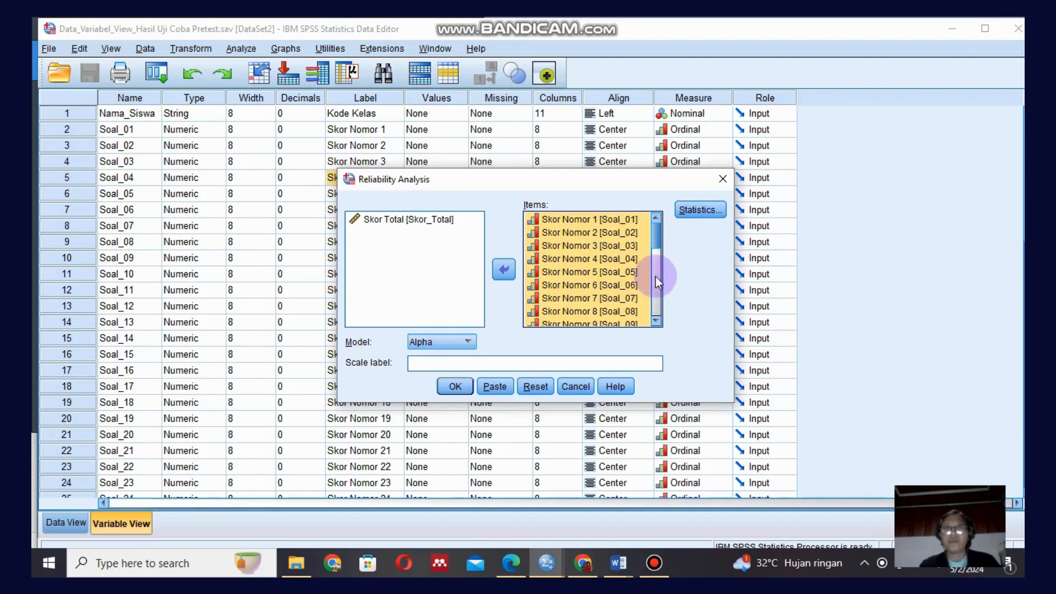
Include the Scale if item deleted descriptives and run the reliability analysis with the Alpha model.
click(701, 210)
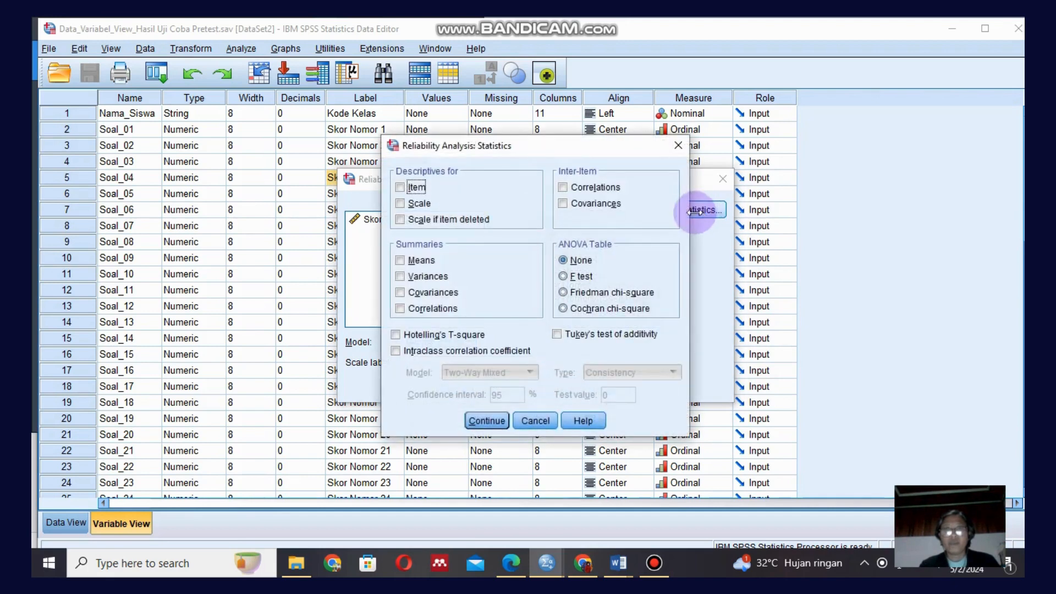
click(401, 220)
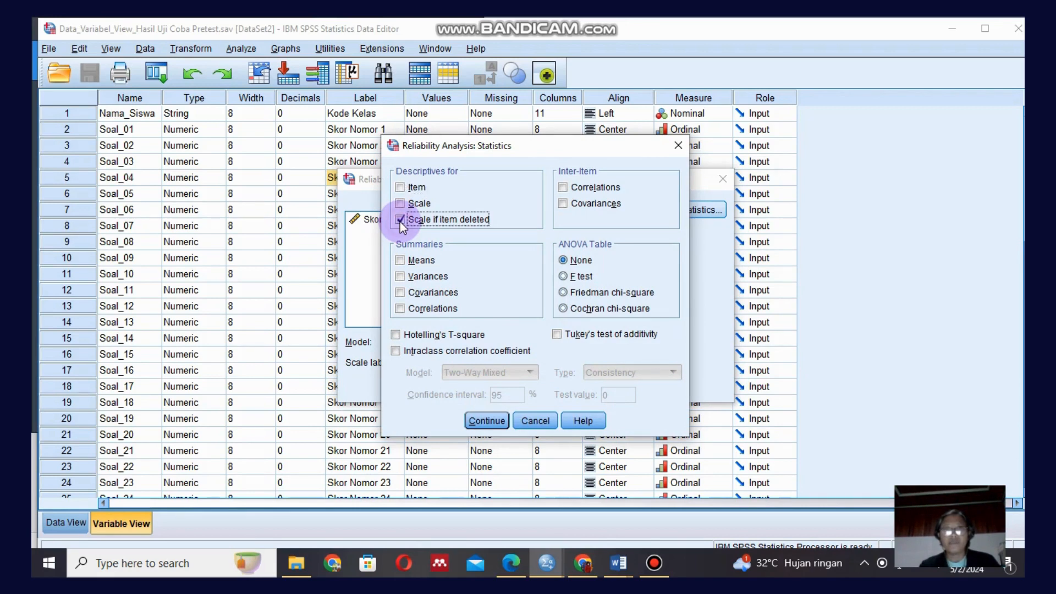
click(485, 420)
click(455, 385)
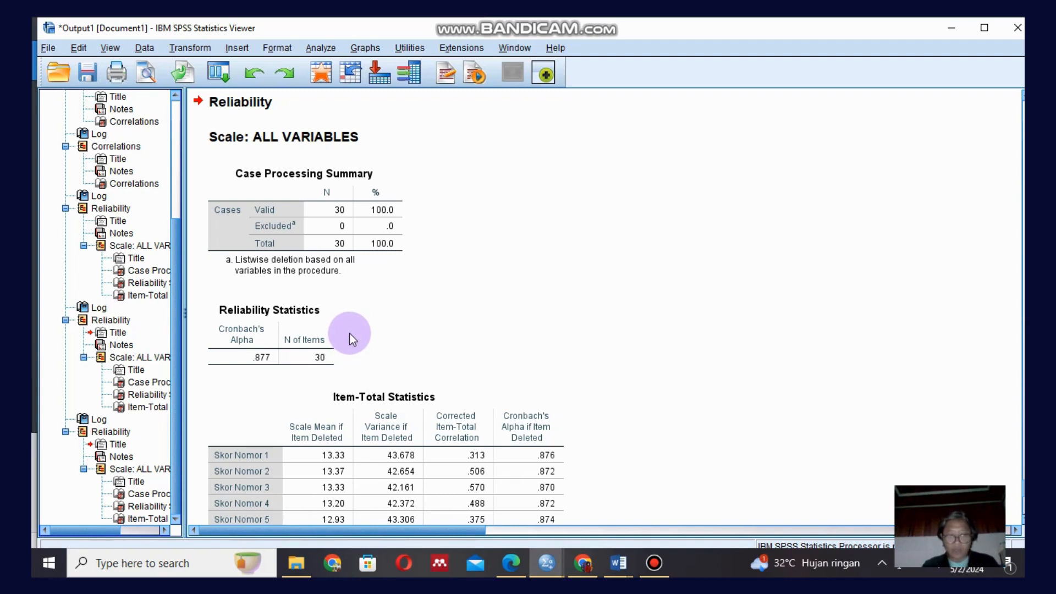
Check the pretest Cronbach's Alpha against the Kriteria Tingkat Reliabilitas table in the R Tabel document in Word.
click(322, 340)
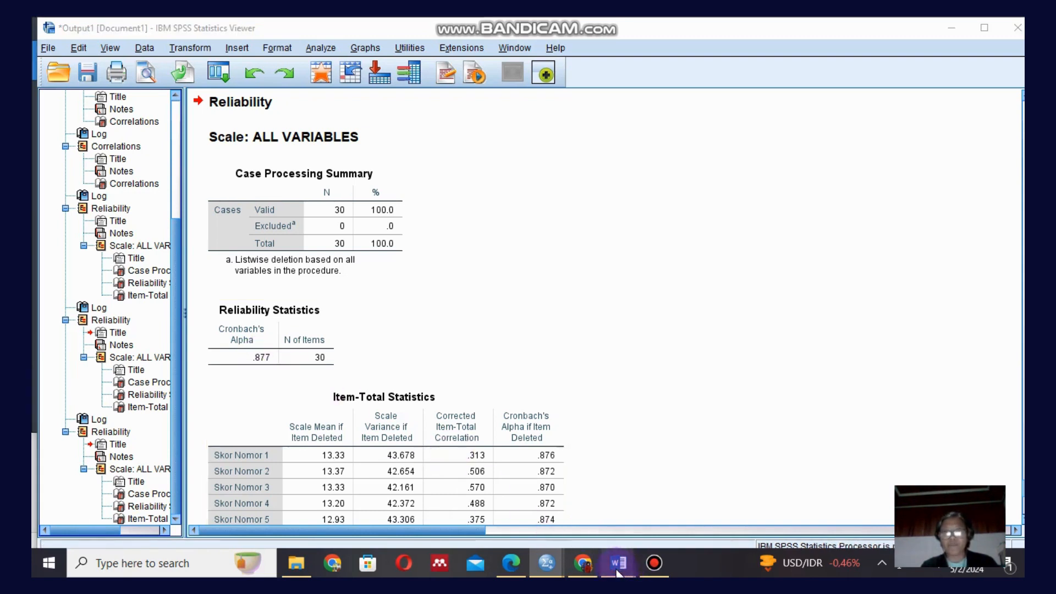
mouse_move(619, 572)
click(679, 530)
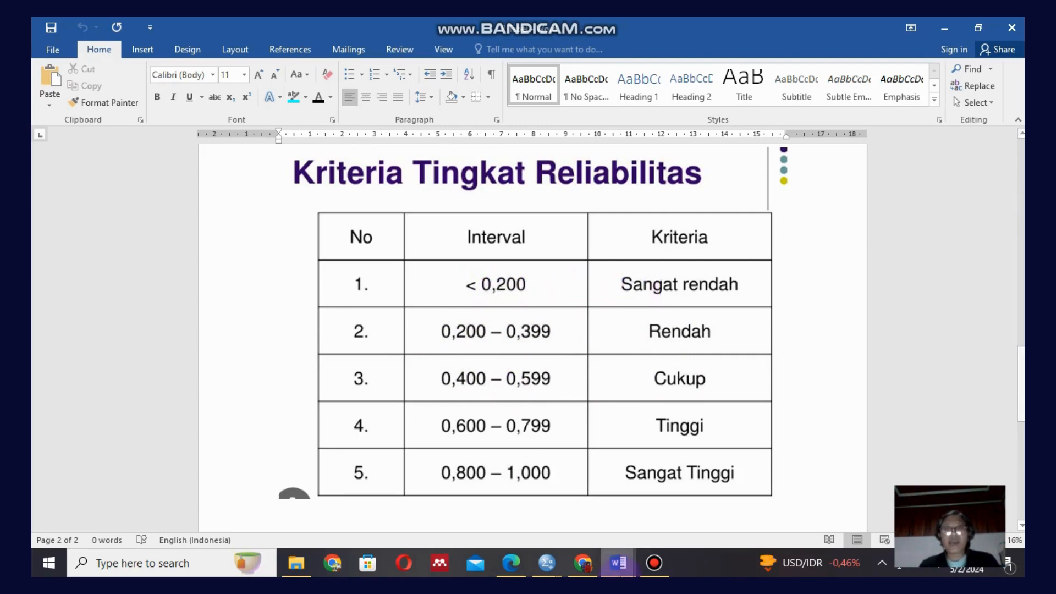
Switch back to the SPSS Output1 window and examine the Item-Total Statistics for all the pretest questions.
click(548, 564)
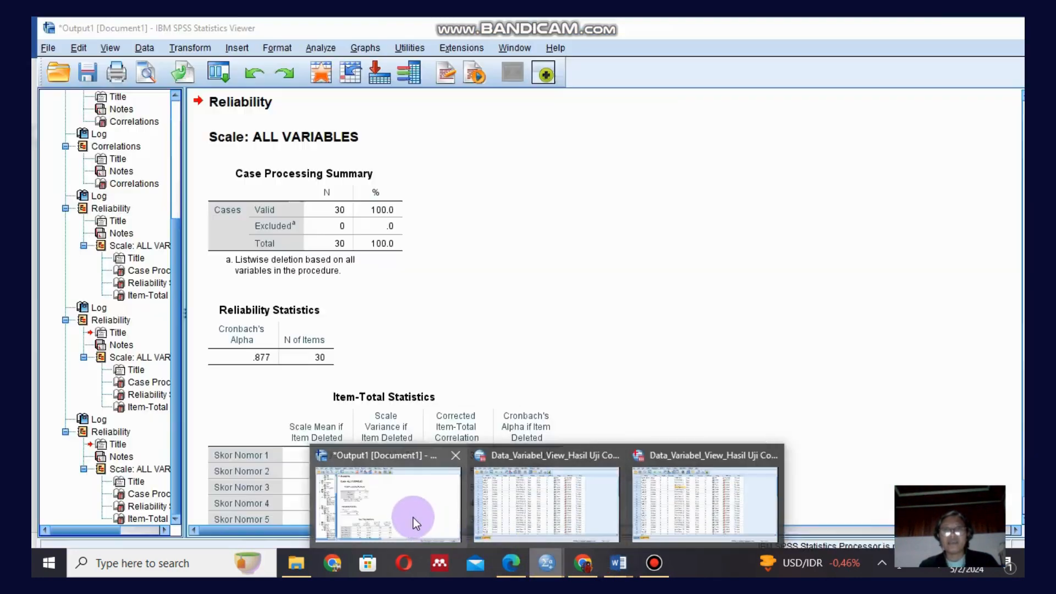
click(413, 517)
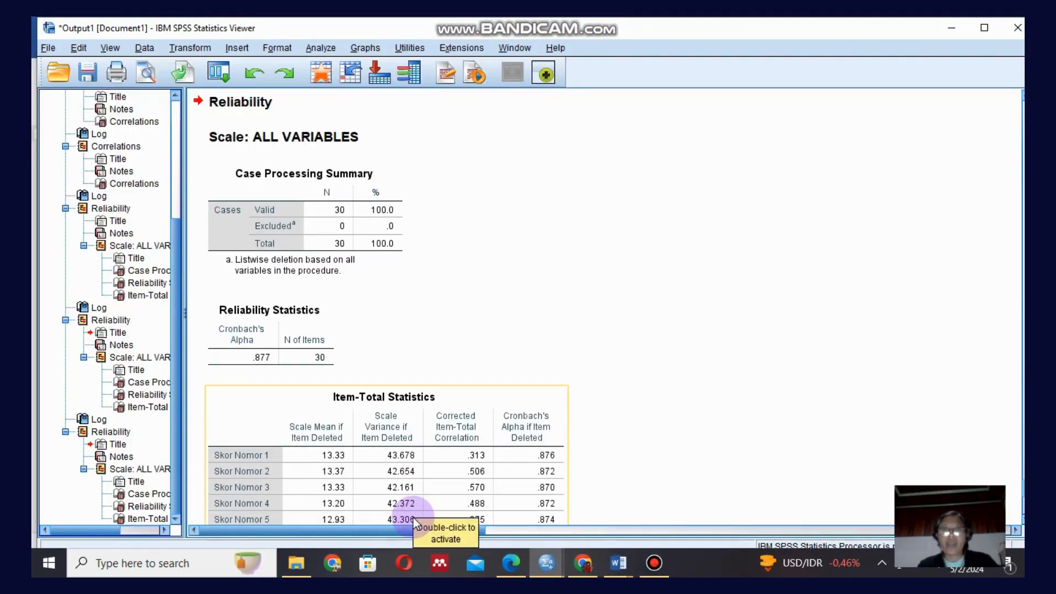
click(864, 444)
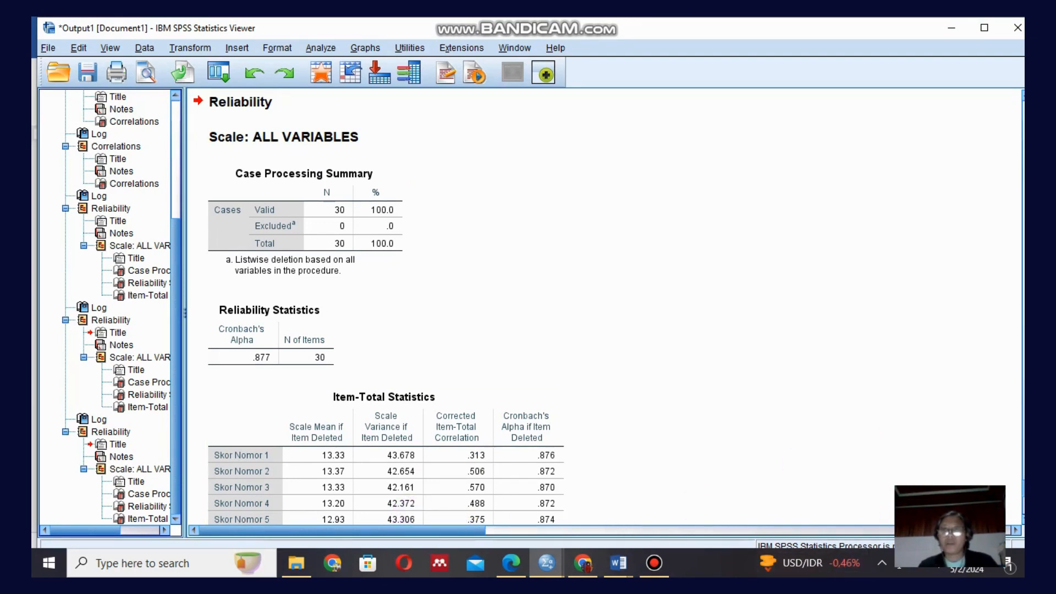
scroll(605, 308, down, 5)
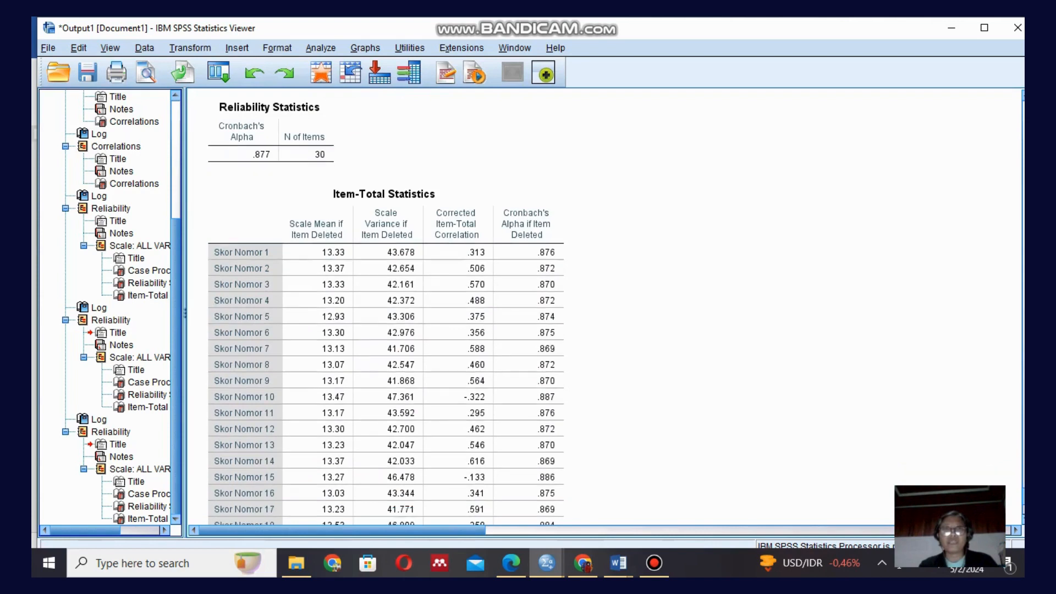
scroll(658, 410, down, 1)
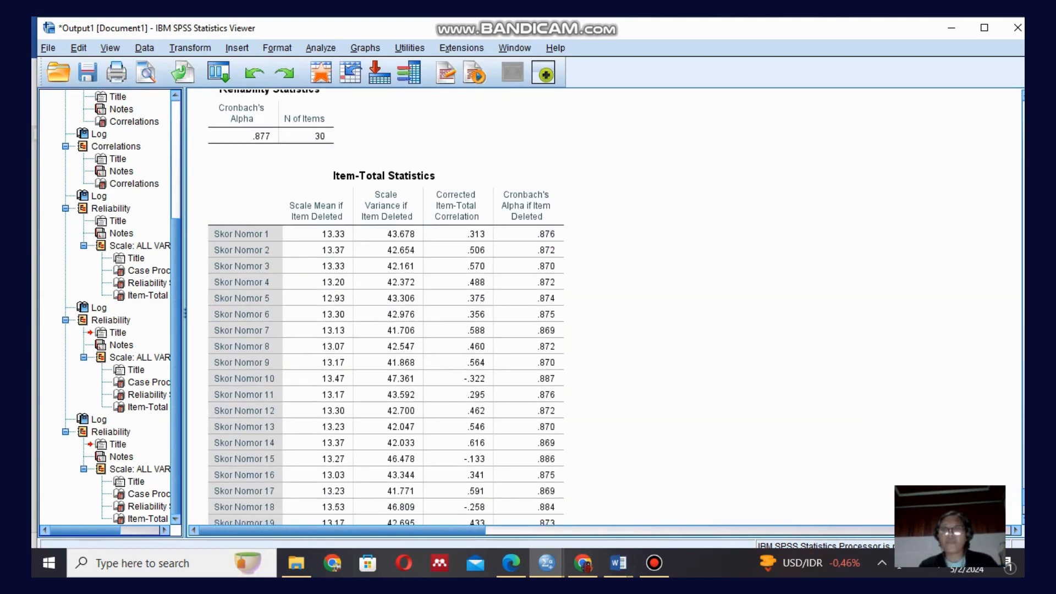
scroll(385, 308, down, 4)
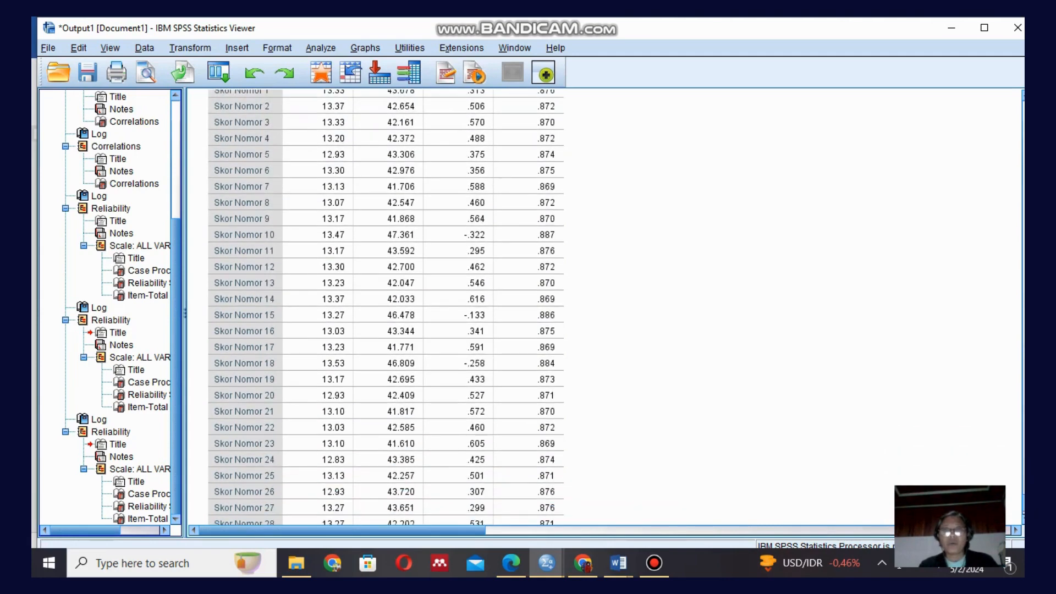
scroll(385, 309, down, 3)
scroll(385, 308, up, 7)
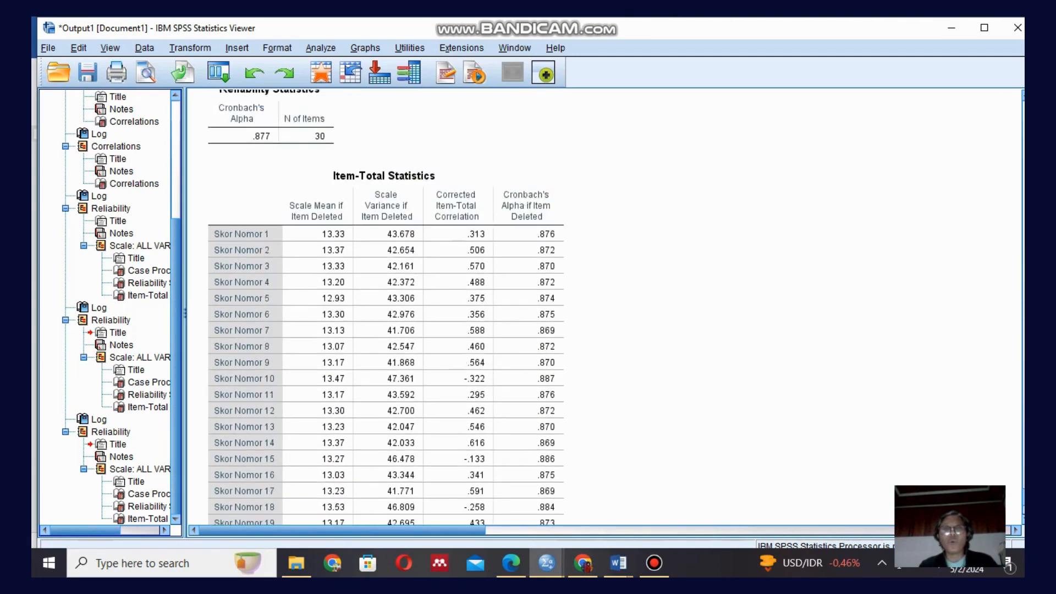
scroll(385, 309, up, 1)
scroll(385, 308, down, 2)
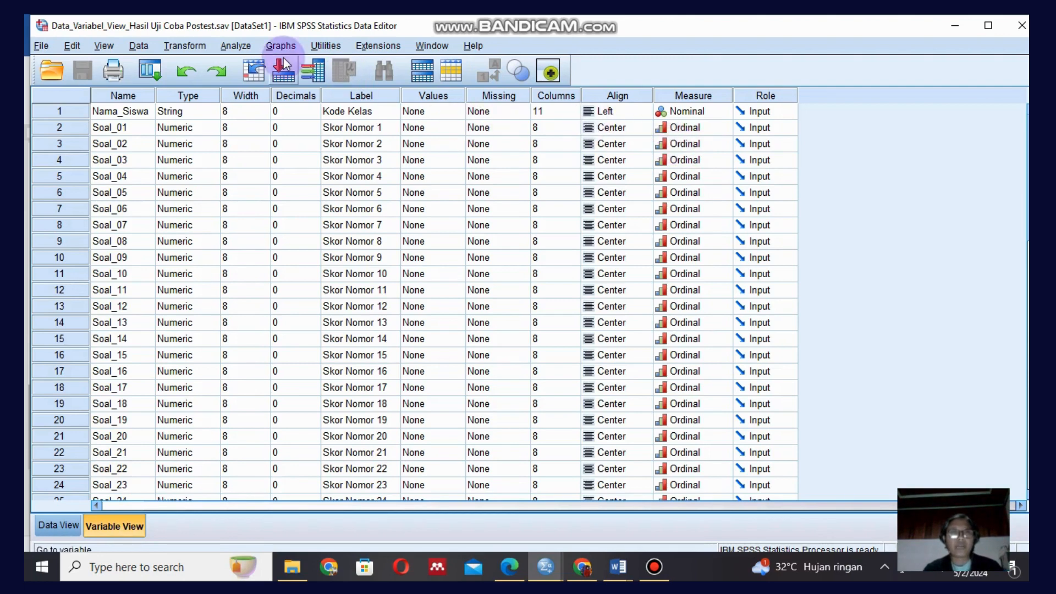
Set up a bivariate correlation in the Hasil Uji Coba Postest dataset with Skor Nomor 1 to 30 and Skor Total as variables.
click(235, 46)
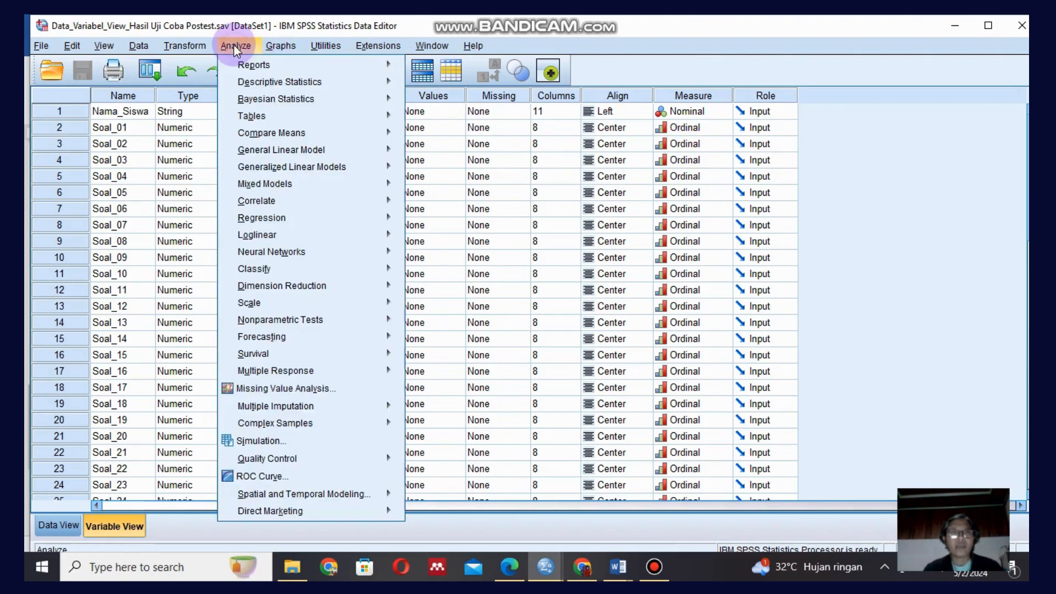
mouse_move(261, 208)
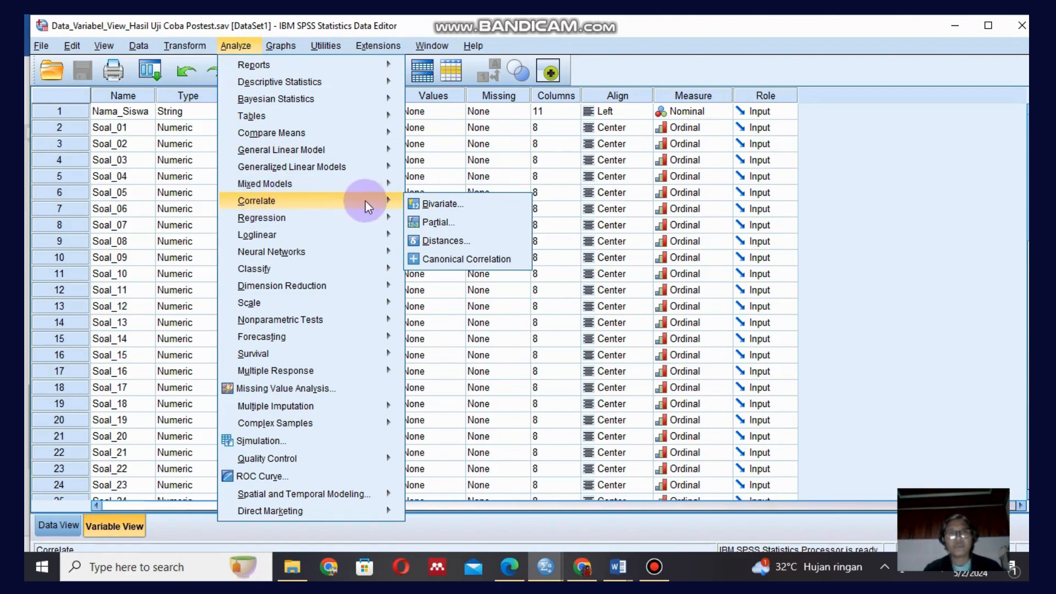
click(441, 204)
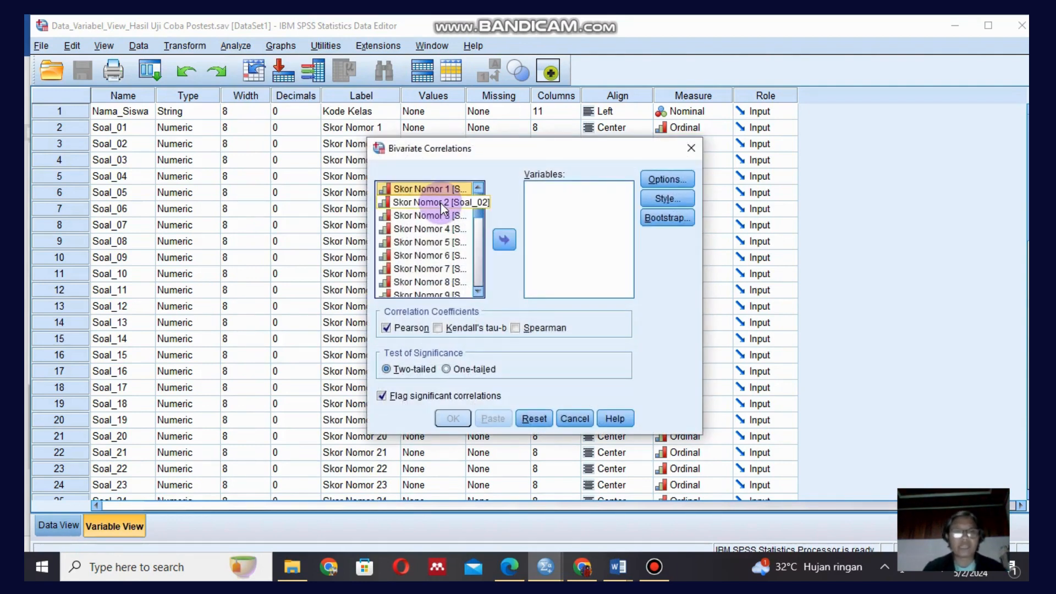
key(ctrl+a)
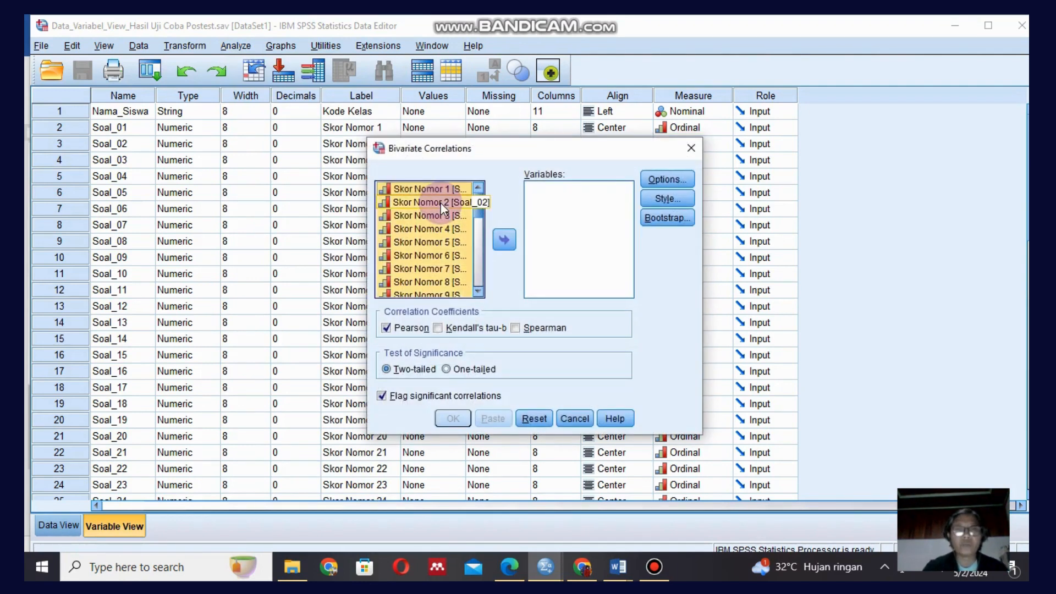
click(504, 239)
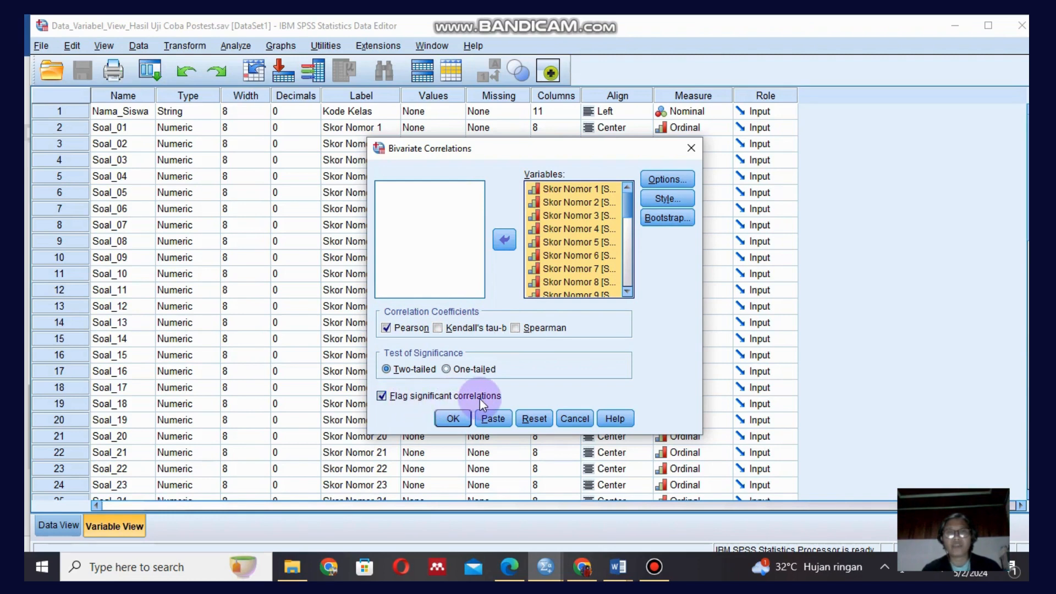
Keep the default correlation options and run the two-tailed Pearson correlations with significant correlations flagged.
click(663, 177)
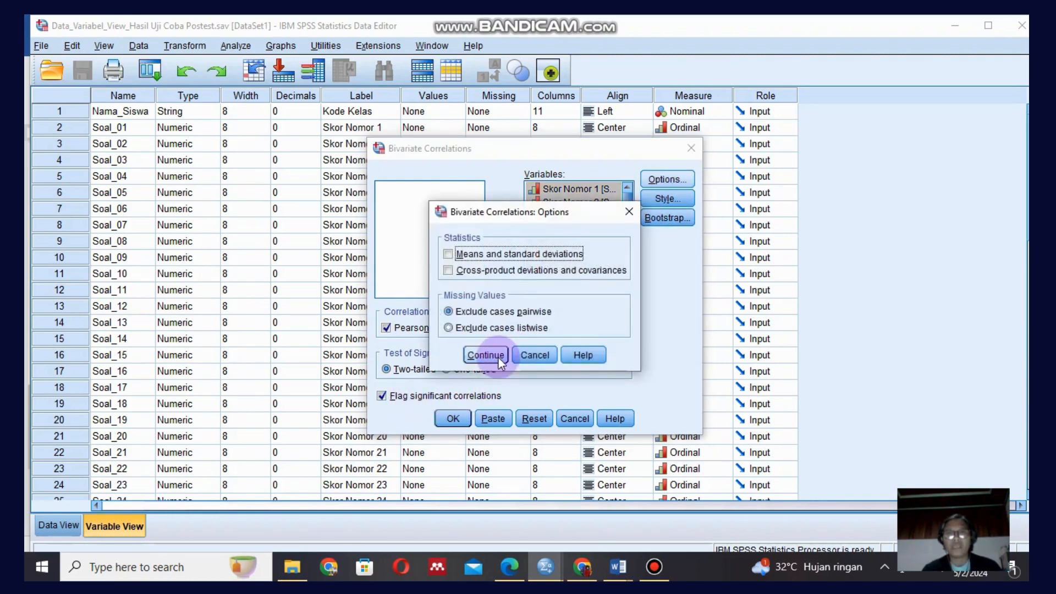
click(484, 357)
click(453, 419)
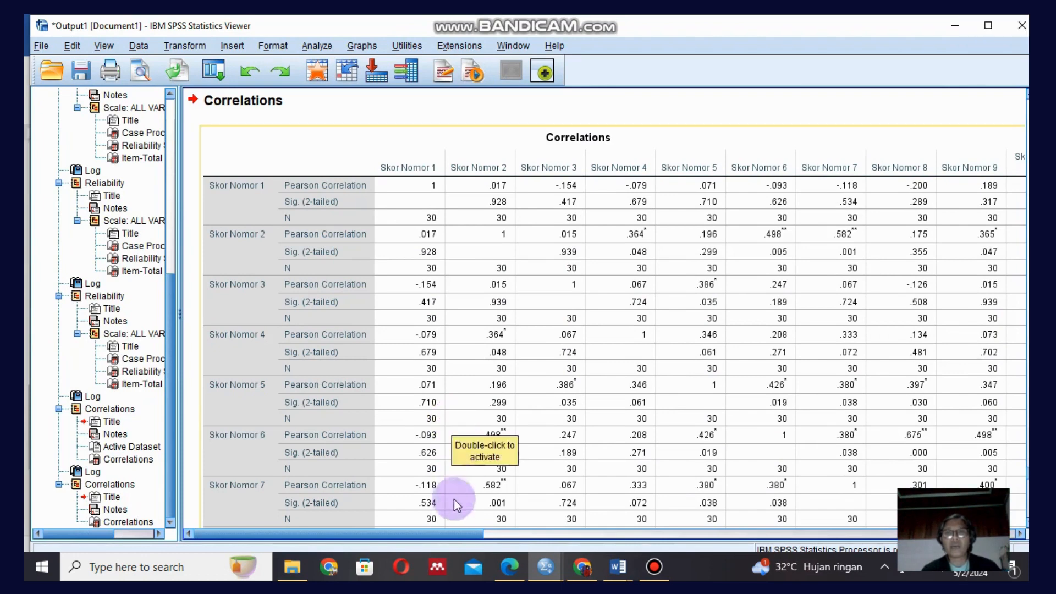
Compare the posttest Skor Total correlations with the df 28 row of the R Tabel document in Word, and return to the SPSS output.
drag(449, 534, 1010, 508)
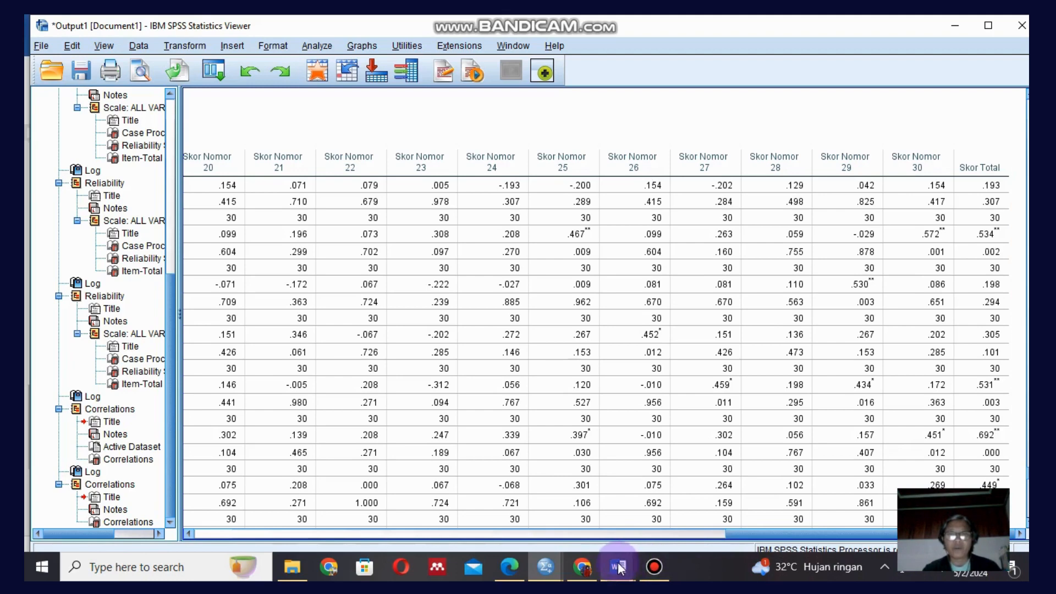
mouse_move(619, 569)
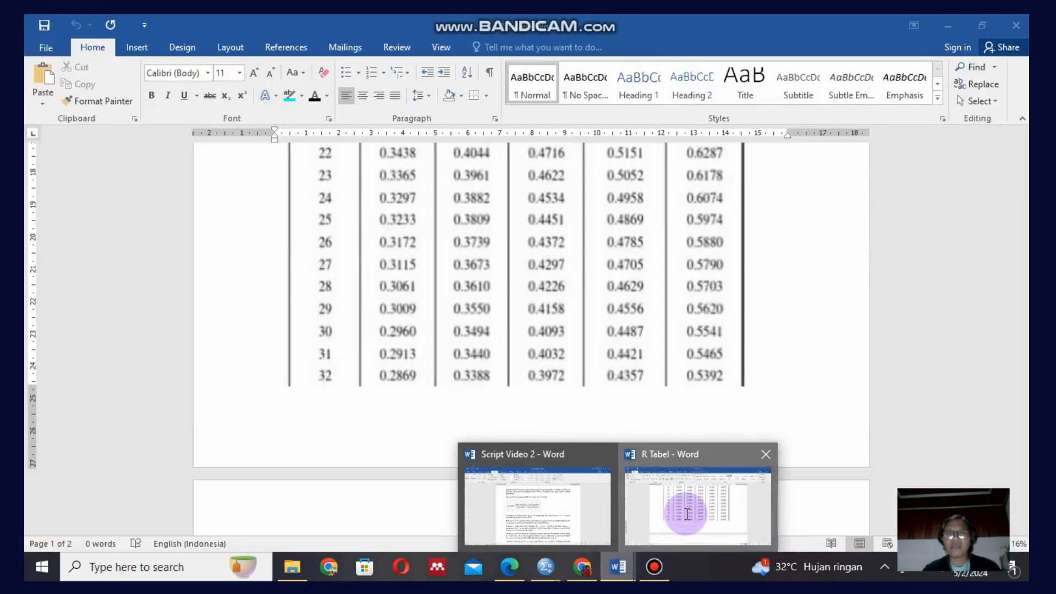
click(687, 514)
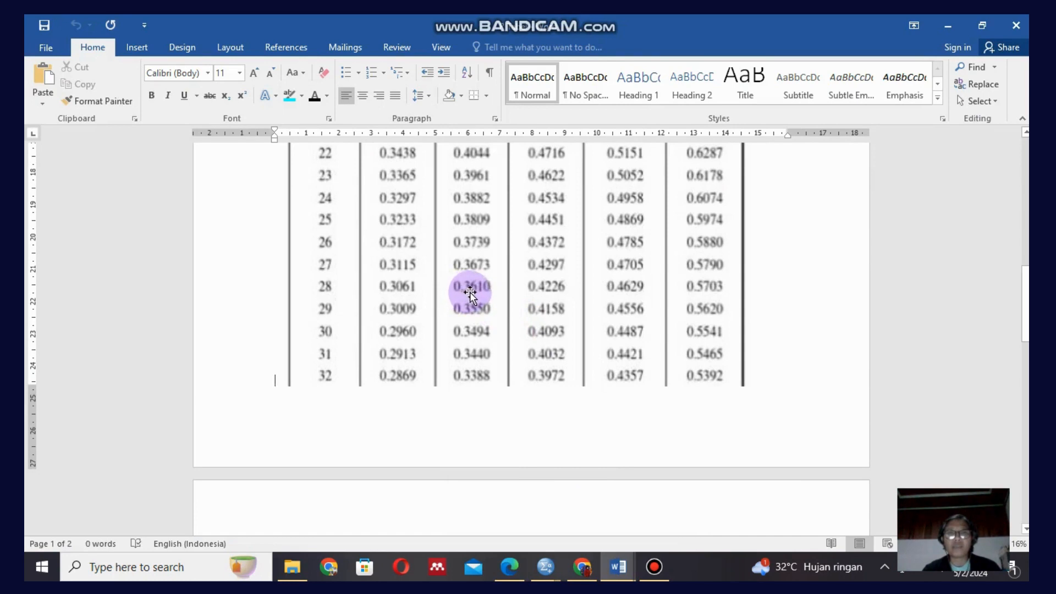
click(546, 566)
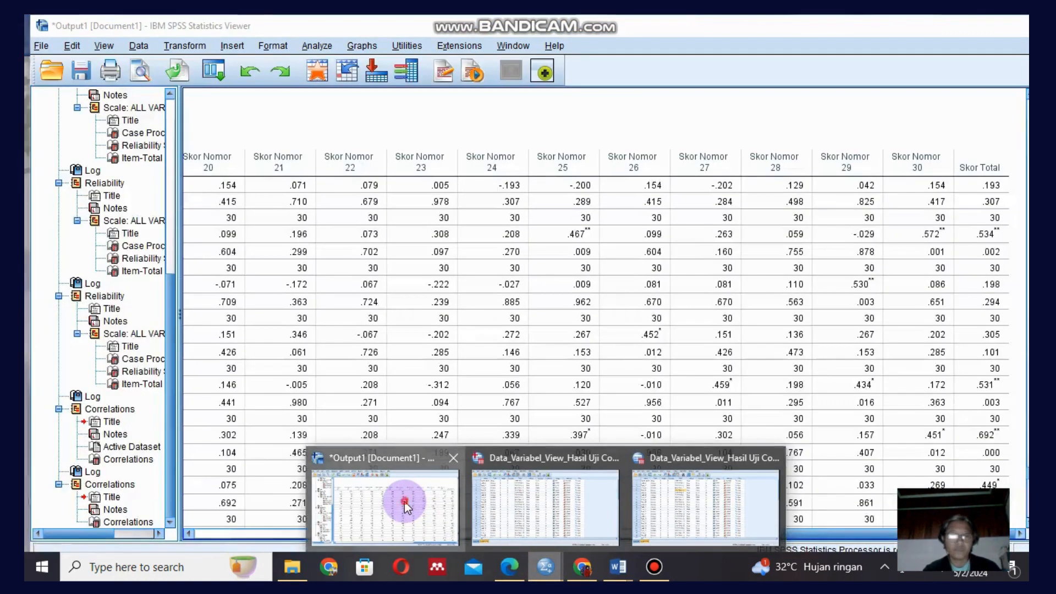
click(404, 501)
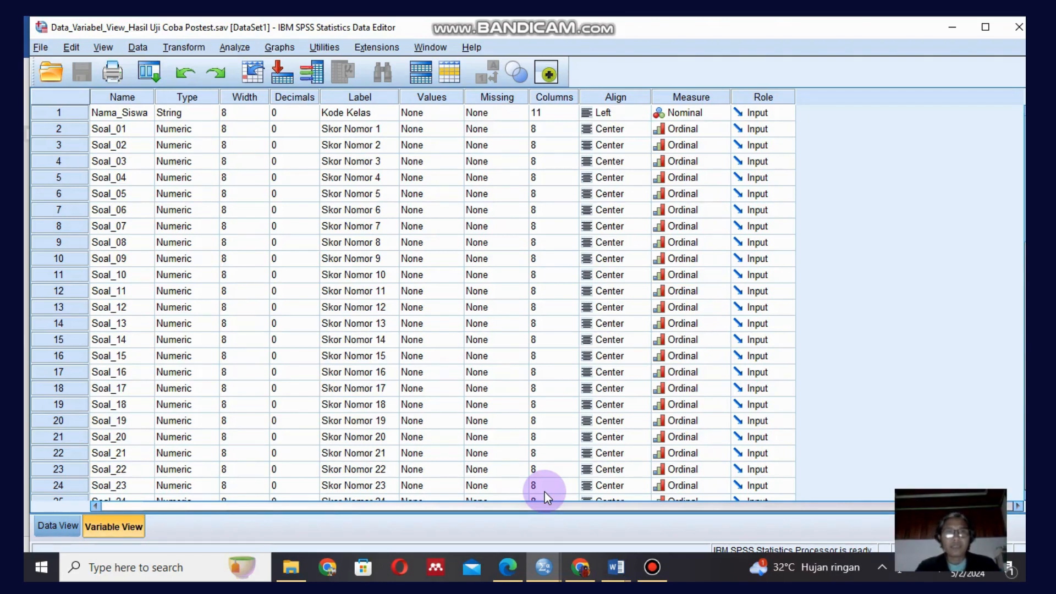
Set up a Reliability Analysis of the posttest data with Skor Nomor 1 to 30 as items, leaving out Skor Total.
click(233, 48)
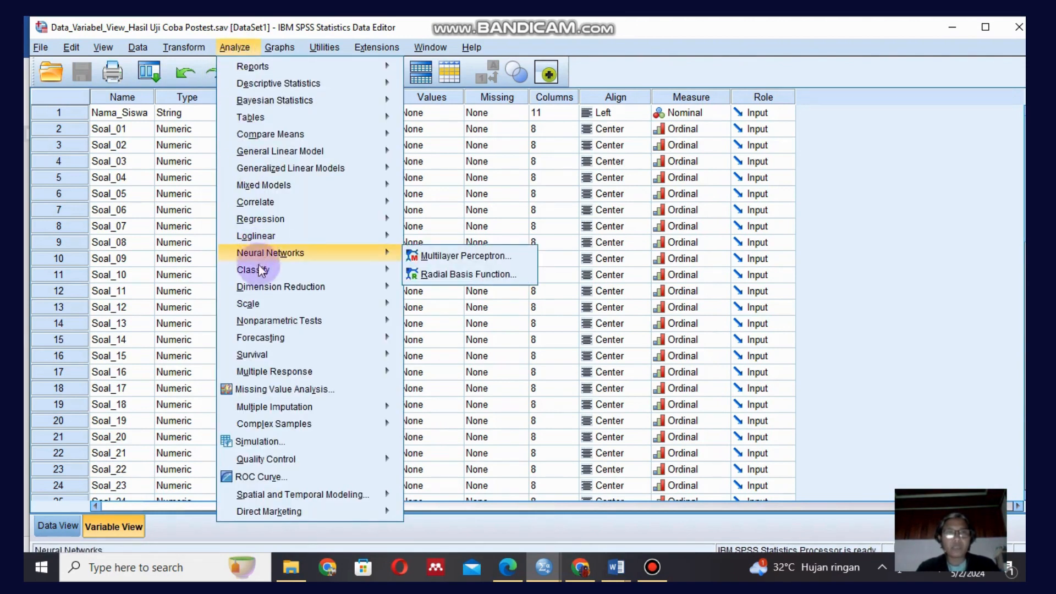
mouse_move(259, 306)
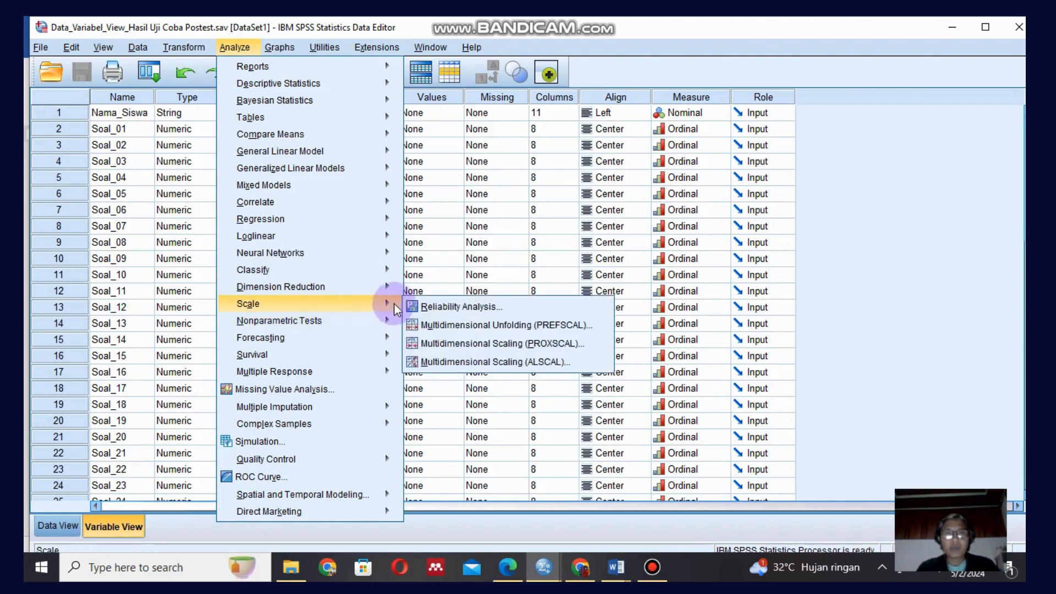
click(452, 306)
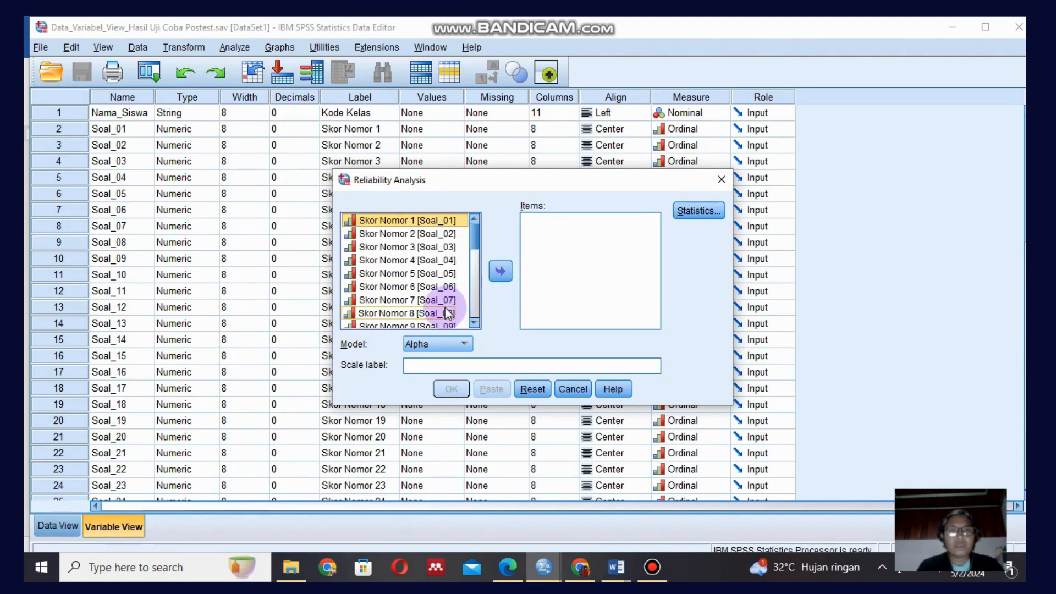
shift+click(448, 313)
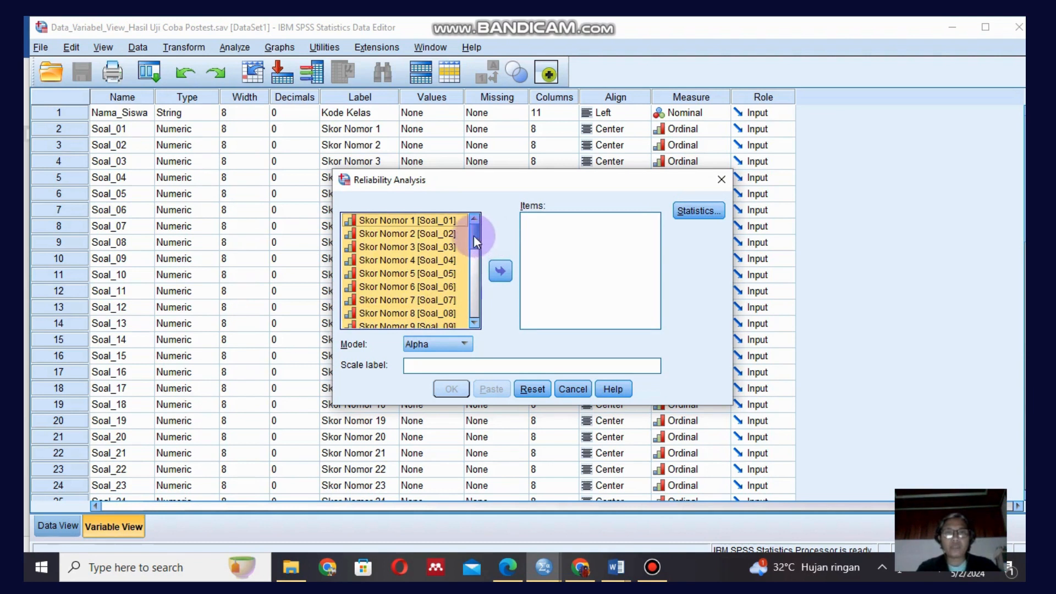
drag(473, 237, 474, 319)
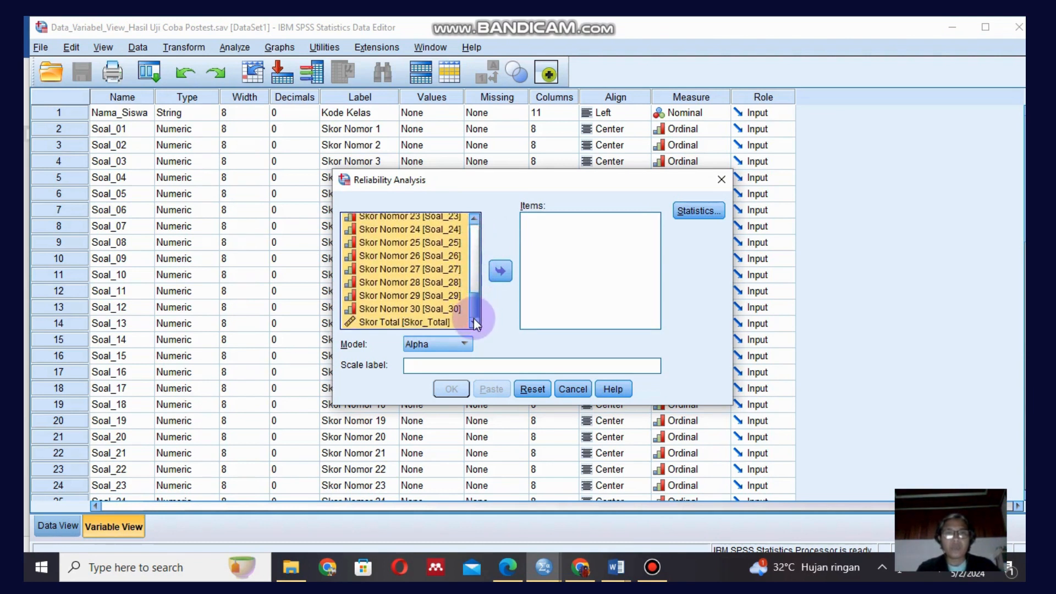
ctrl+click(404, 321)
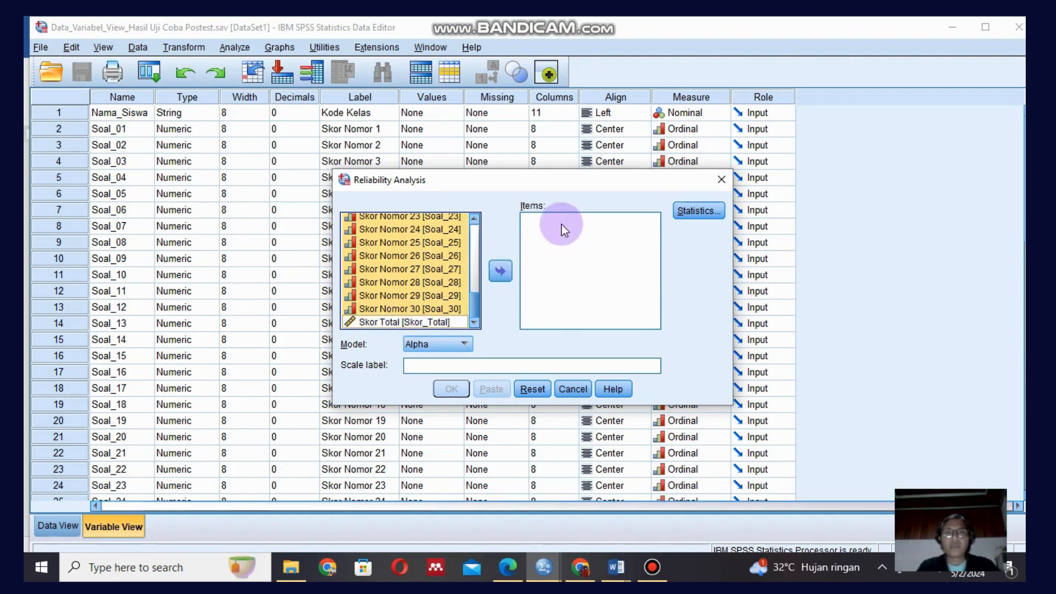
click(501, 271)
click(497, 271)
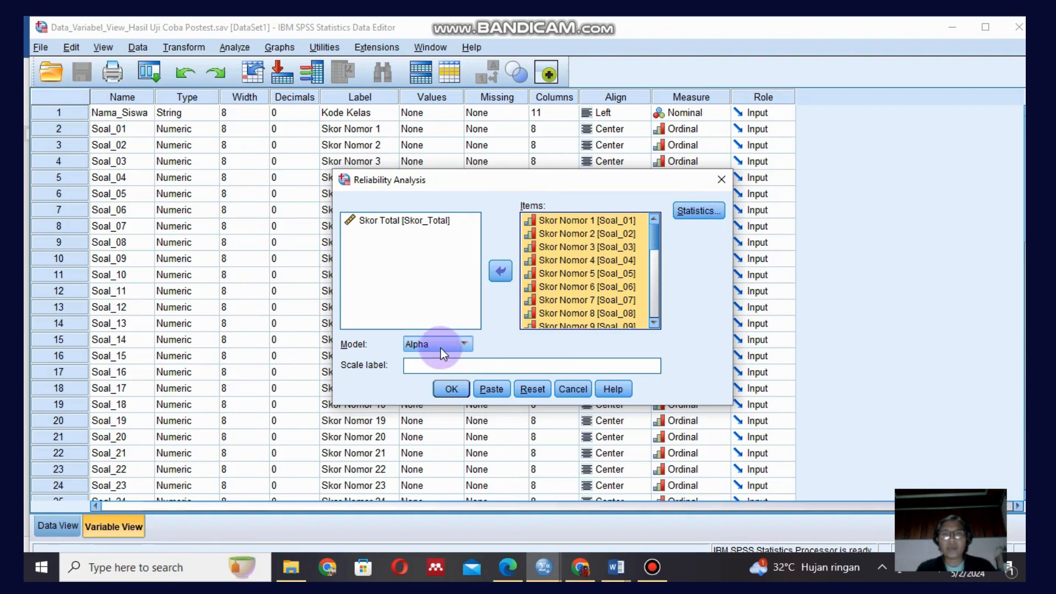
Request the Scale if item deleted descriptives and run the reliability analysis with the Alpha model.
click(697, 211)
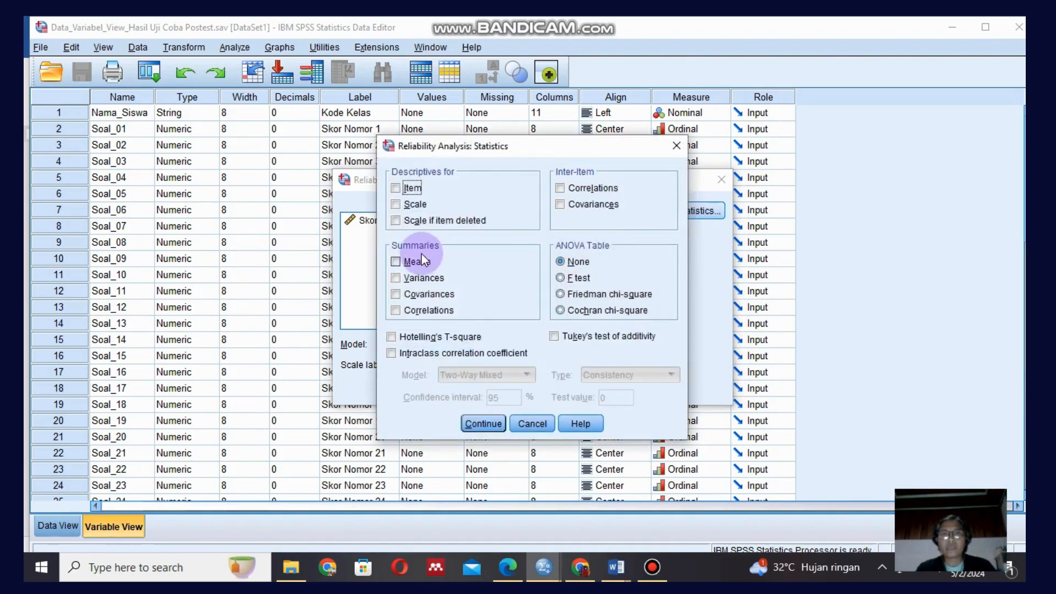
click(395, 221)
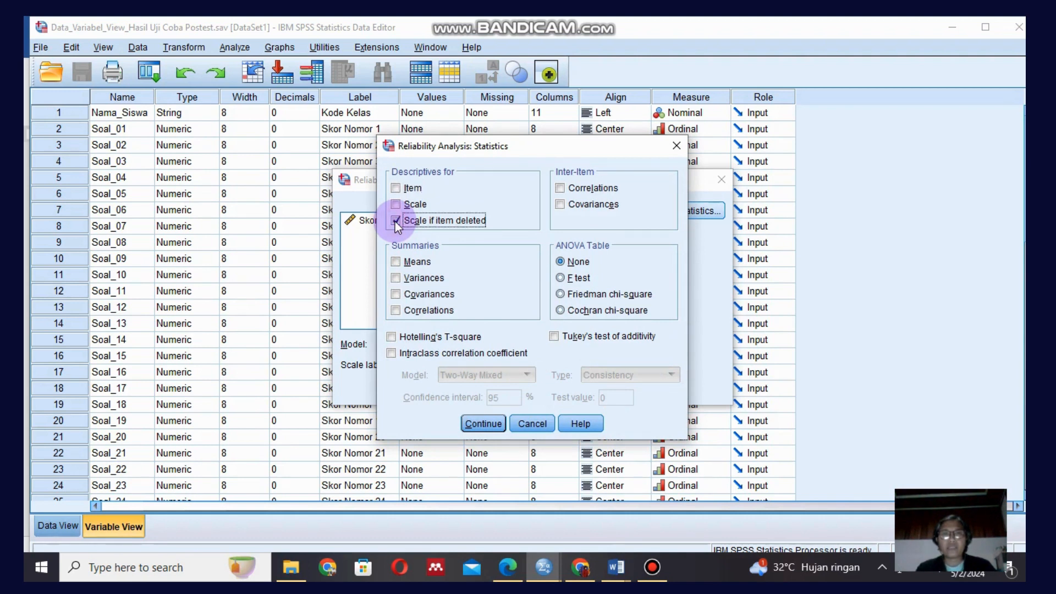
click(482, 424)
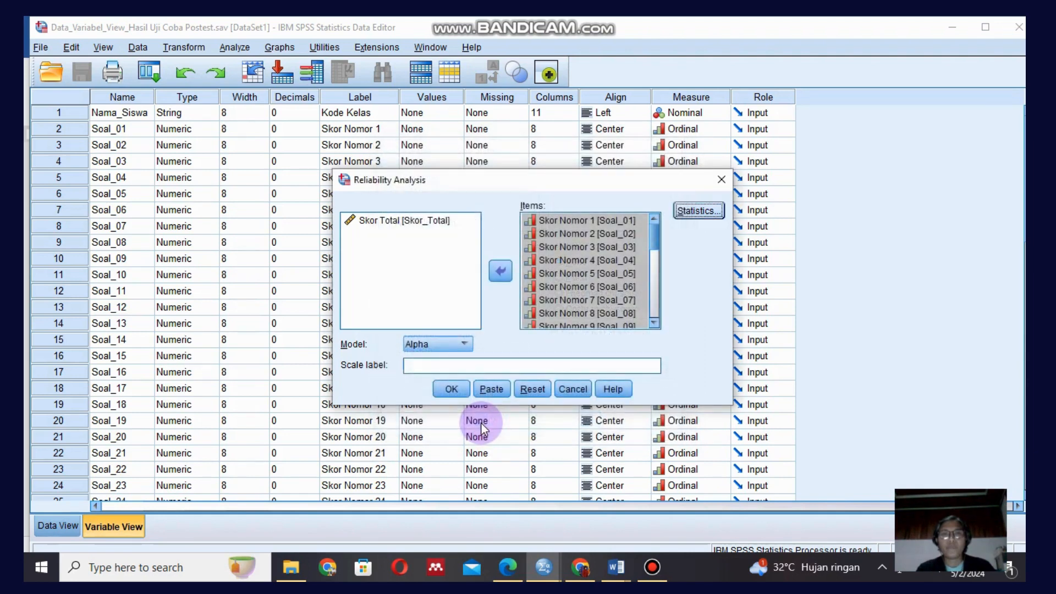
click(452, 389)
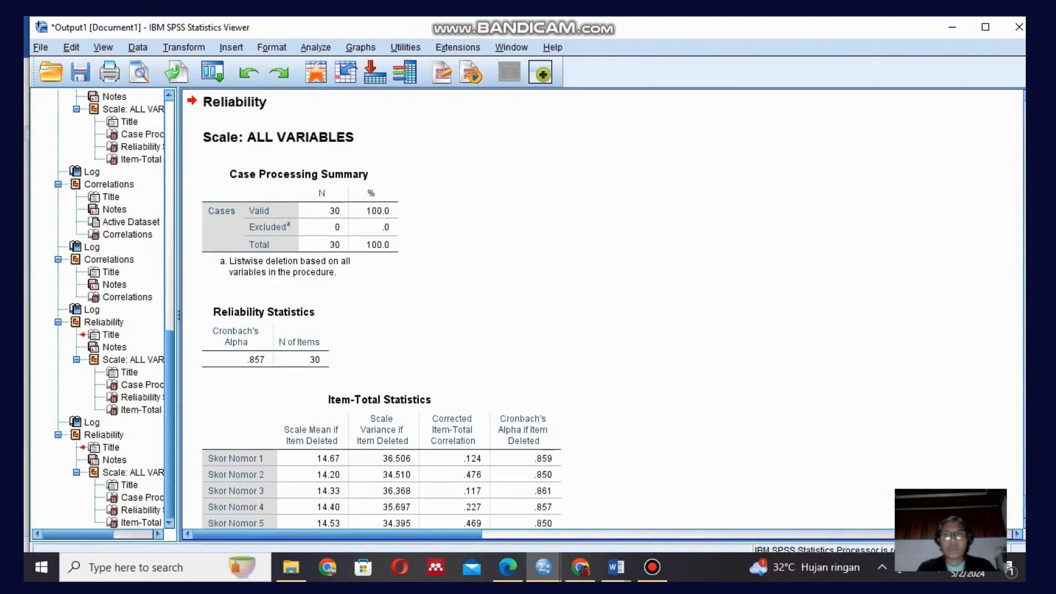
Examine the posttest Reliability Statistics and Item-Total Statistics tables in the output.
scroll(818, 295, down, 1)
scroll(603, 311, down, 10)
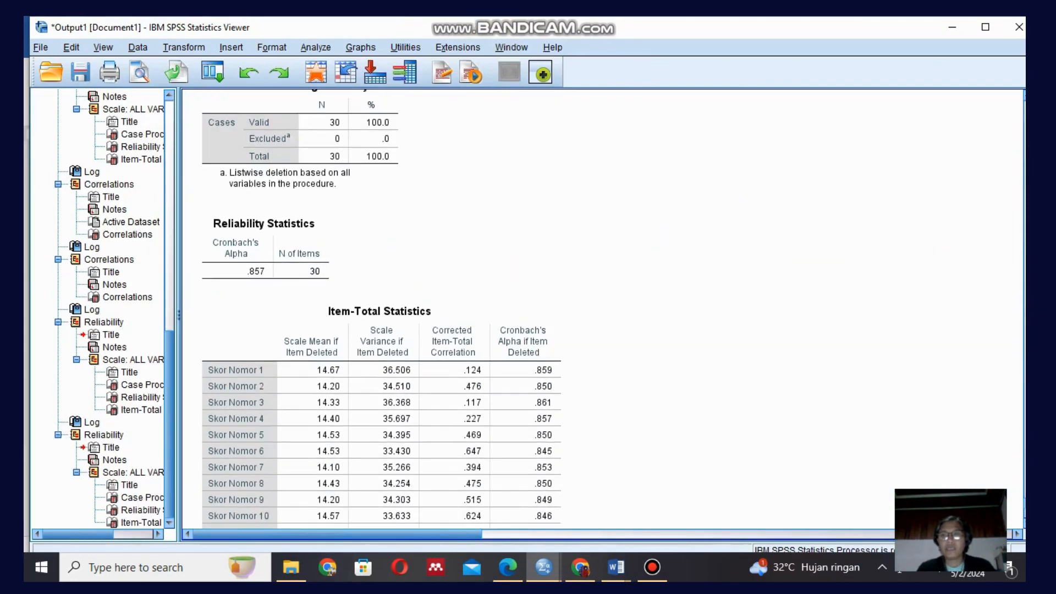
scroll(382, 309, up, 5)
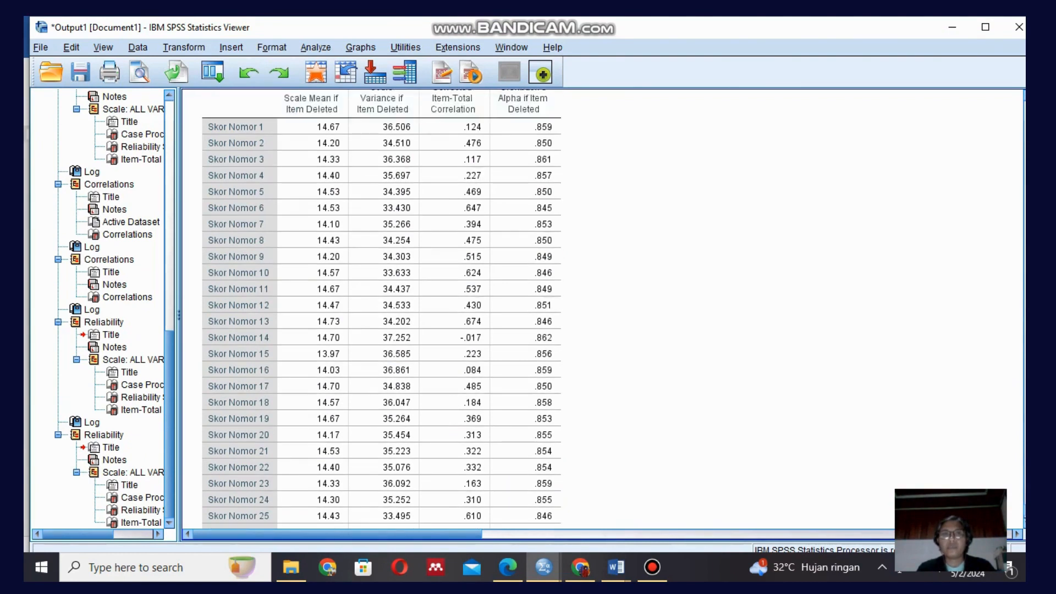
scroll(603, 308, up, 1)
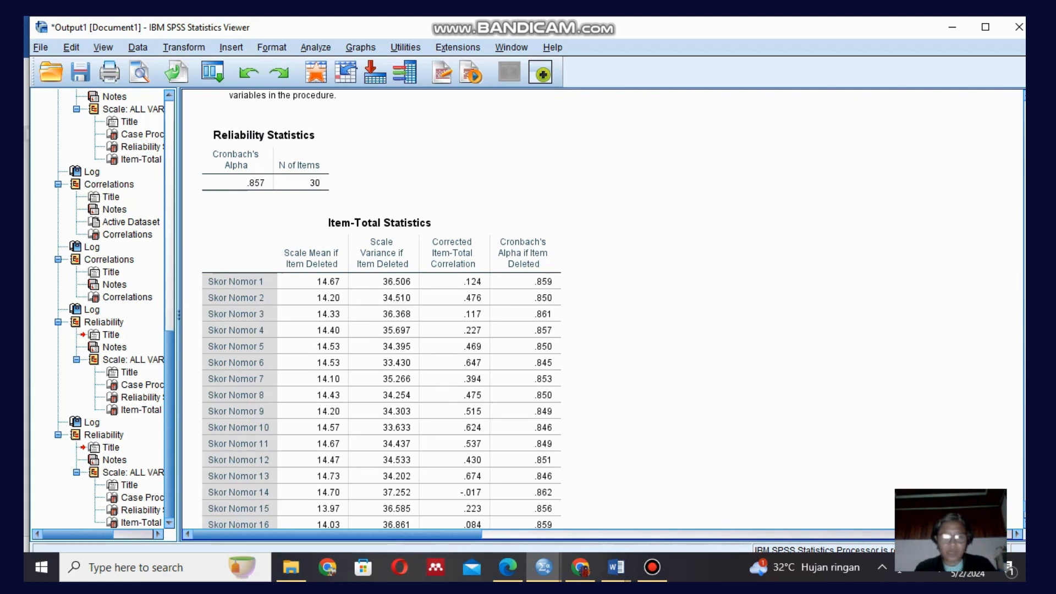
click(266, 173)
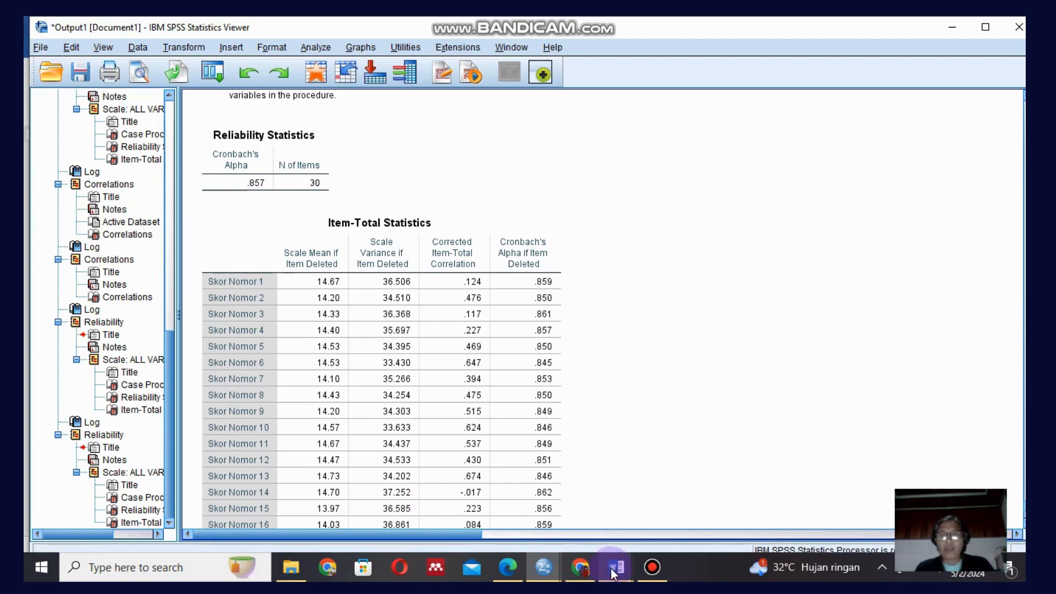
Compare the posttest Cronbach's Alpha with the Kriteria Tingkat Reliabilitas table in Word's R Tabel document, and return to the Item-Total Statistics in SPSS.
mouse_move(615, 572)
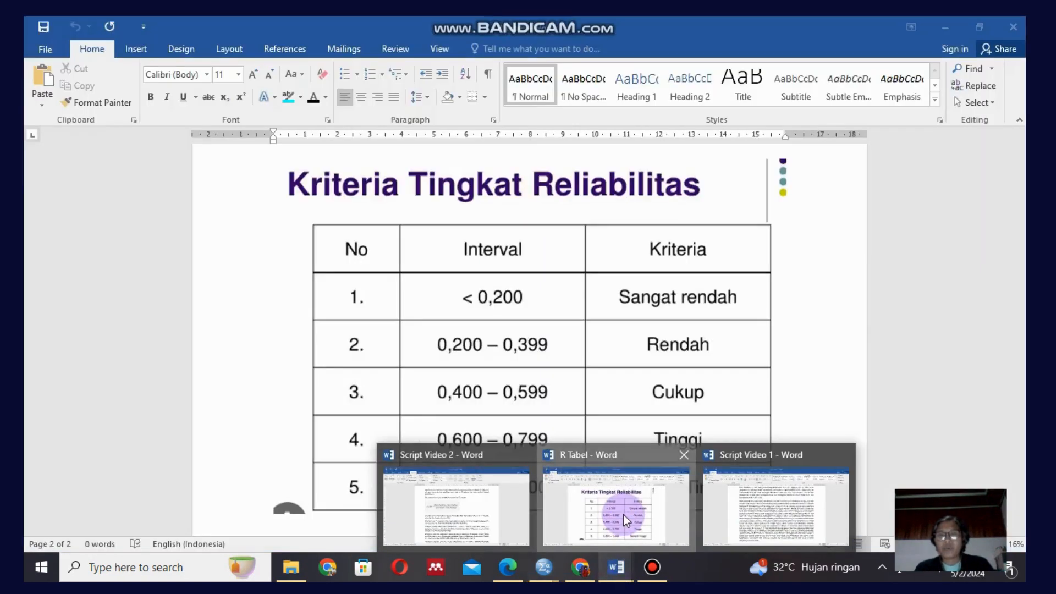
click(623, 514)
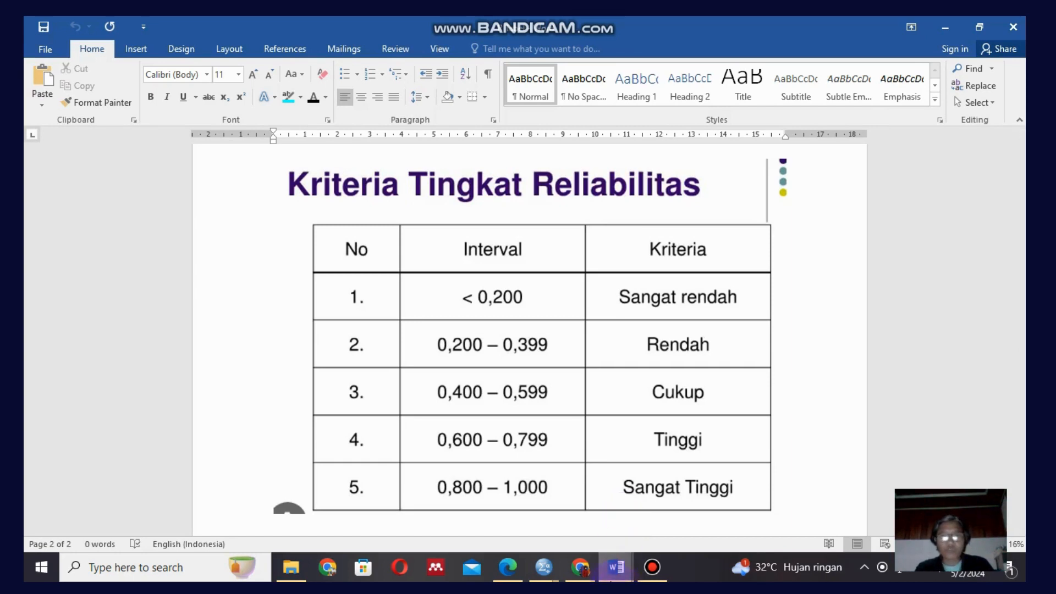
click(545, 565)
click(434, 516)
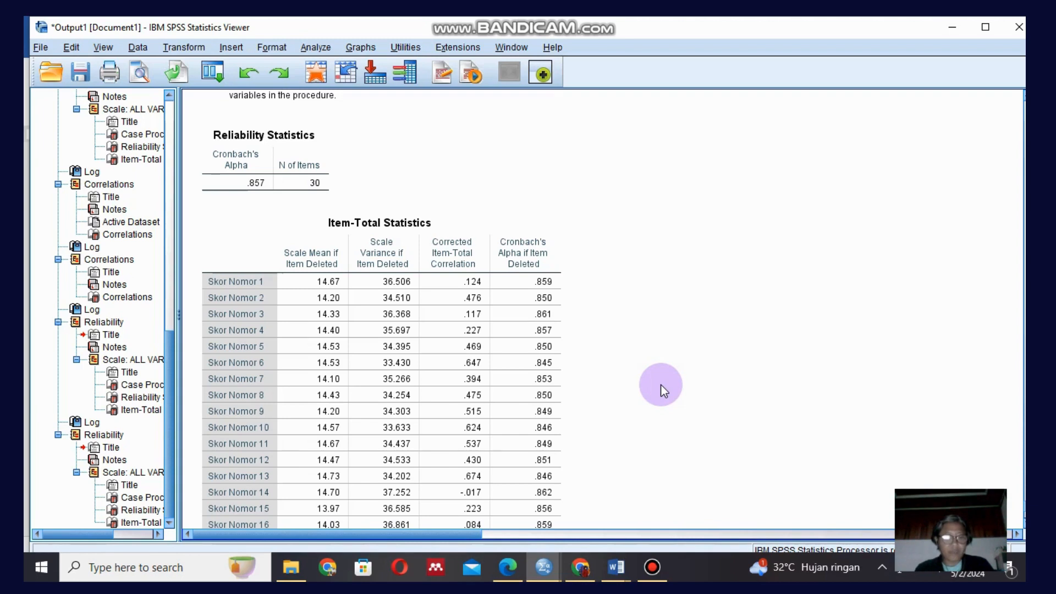
click(477, 261)
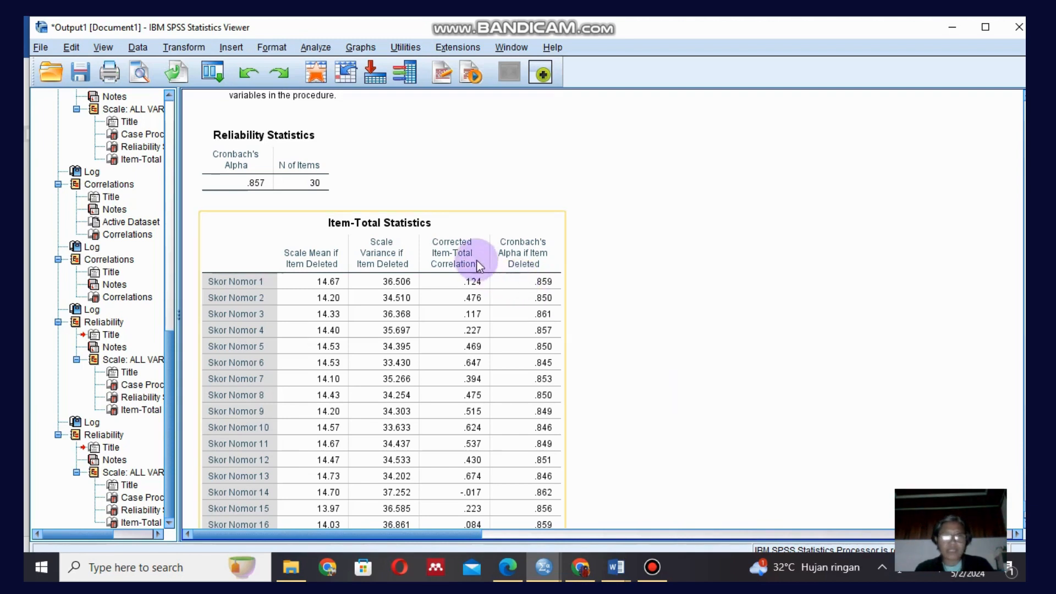